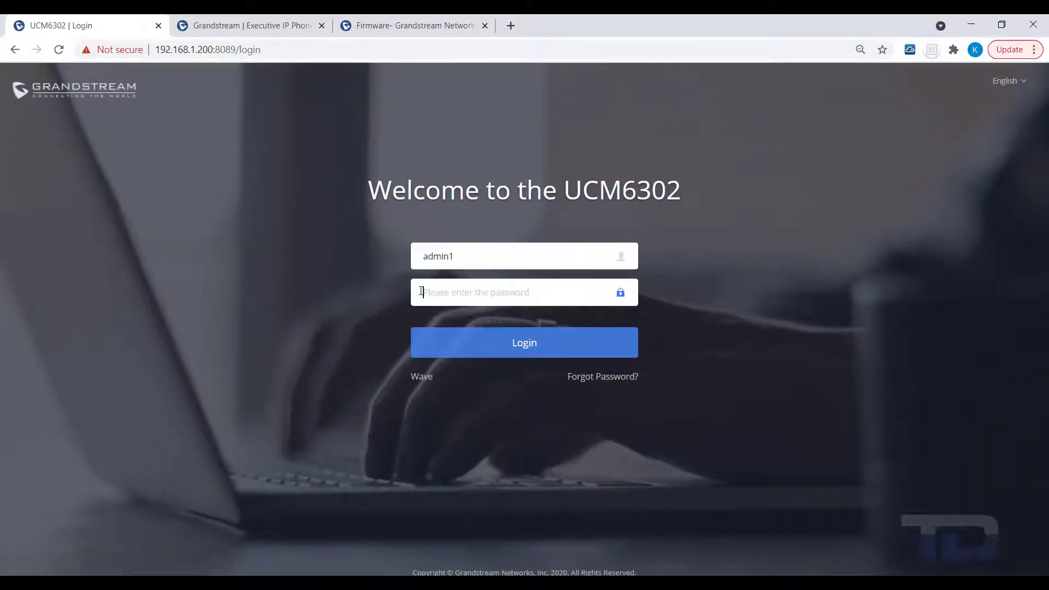
{"action": "type", "text": "•••••••"}
Submit the admin login to reach the system status dashboard
{"action": "key", "text": "Return"}
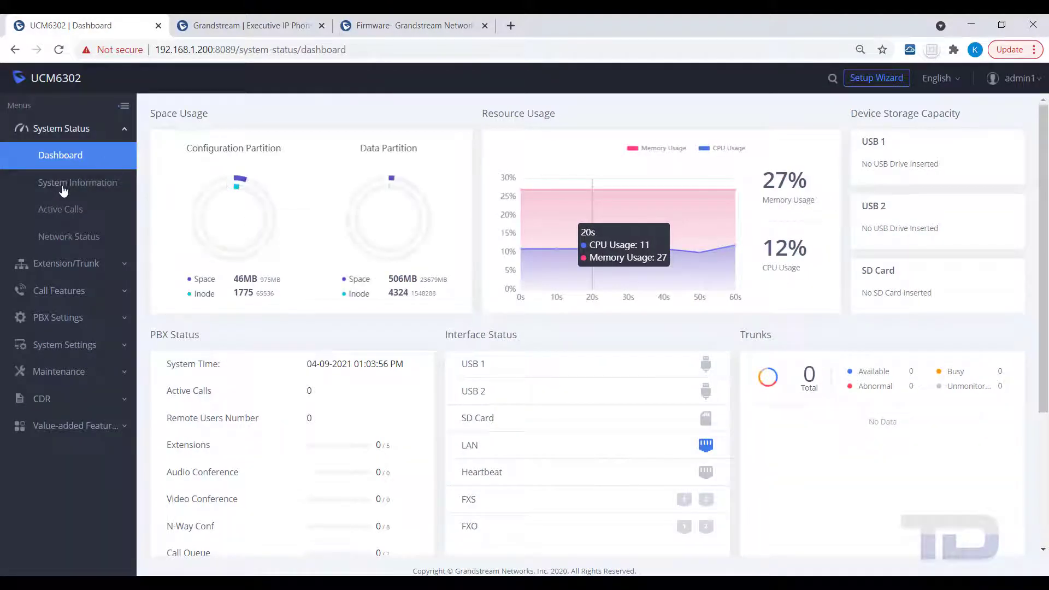
Open Call Features > IVR, showing no IVRs configured yet
{"action": "left_click", "coordinate": [59, 290]}
{"action": "left_click", "coordinate": [44, 264]}
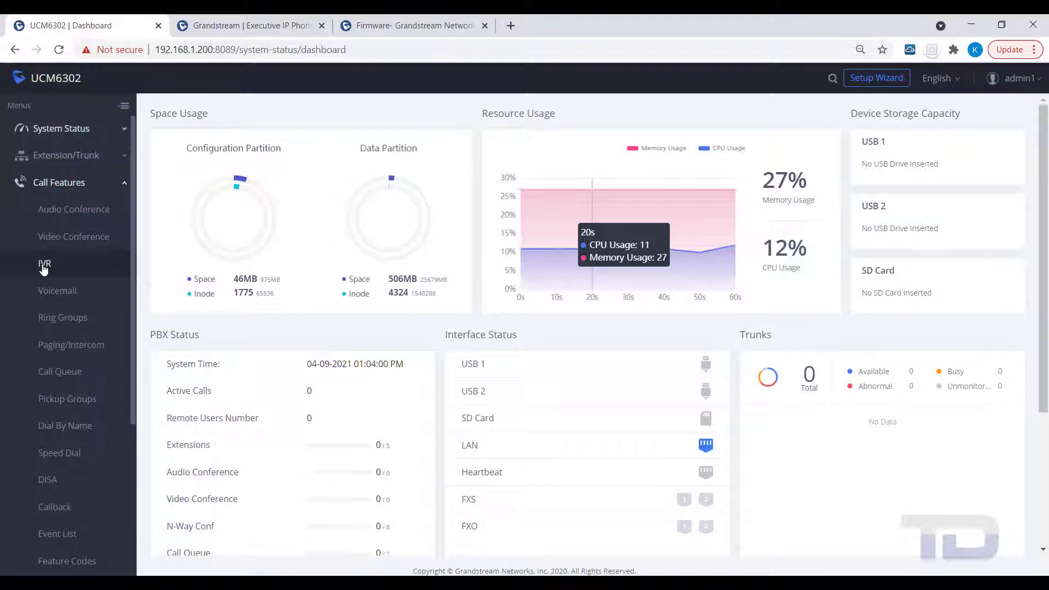
{"action": "left_click", "coordinate": [44, 264]}
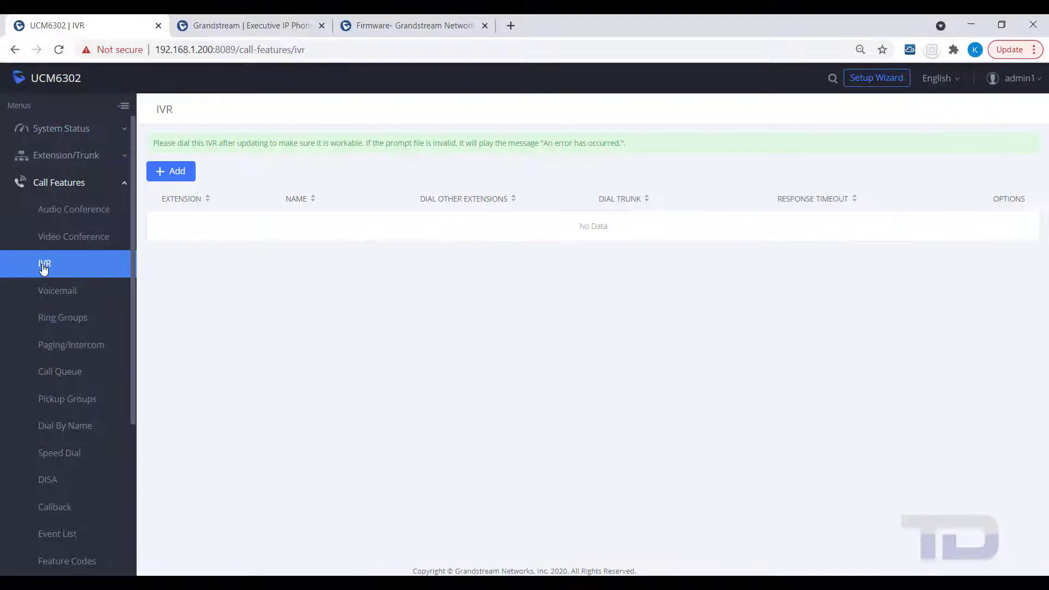
Start new IVR named Main at 7000 allowing dialing of extensions, queues, ring groups and Dial By Name
{"action": "left_click", "coordinate": [185, 177]}
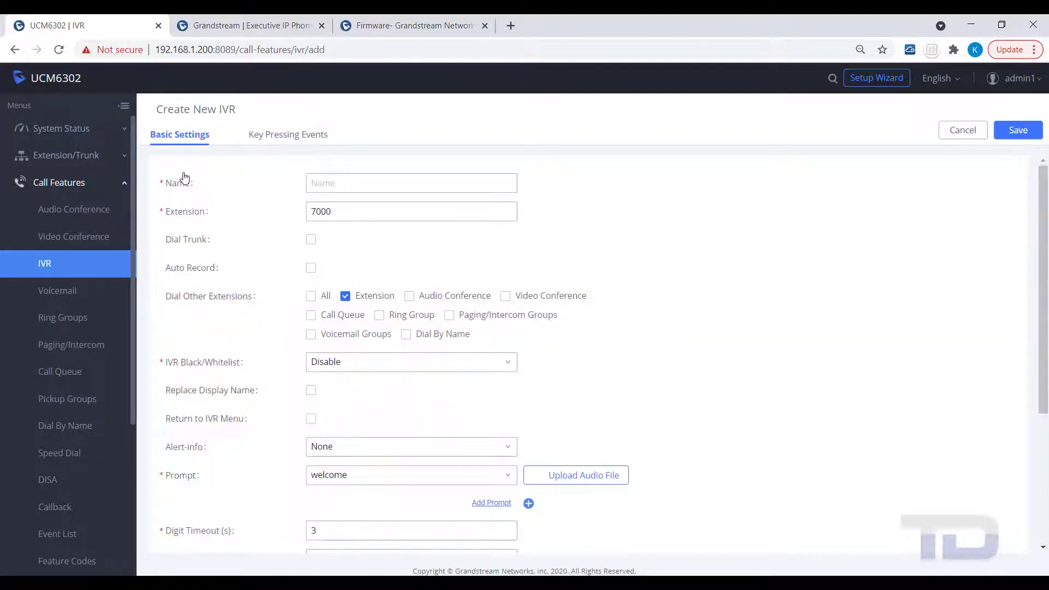
{"action": "left_click", "coordinate": [340, 182]}
{"action": "type", "text": "Mai"}
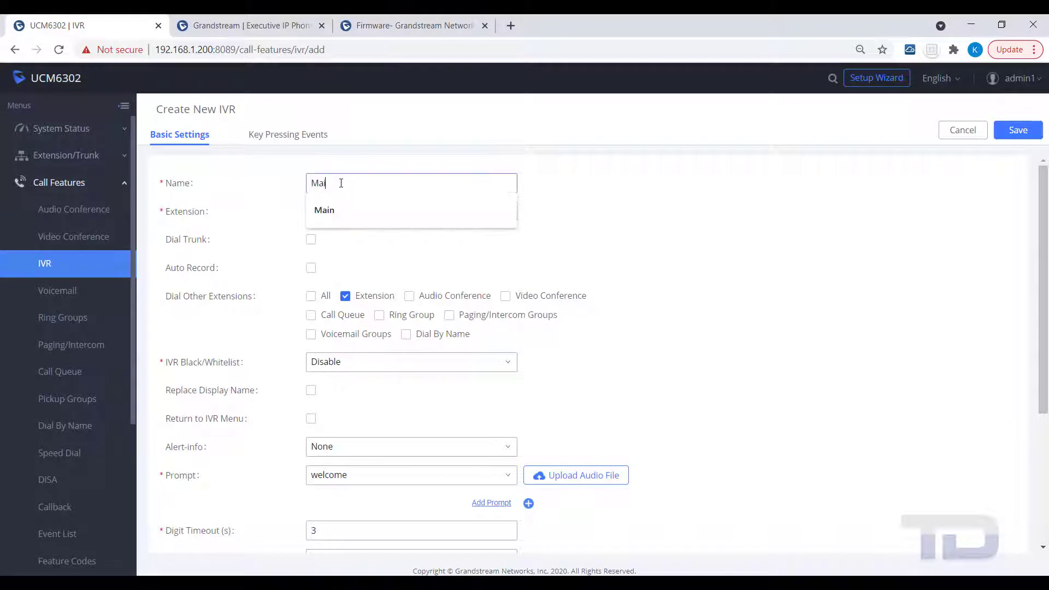
{"action": "type", "text": "n"}
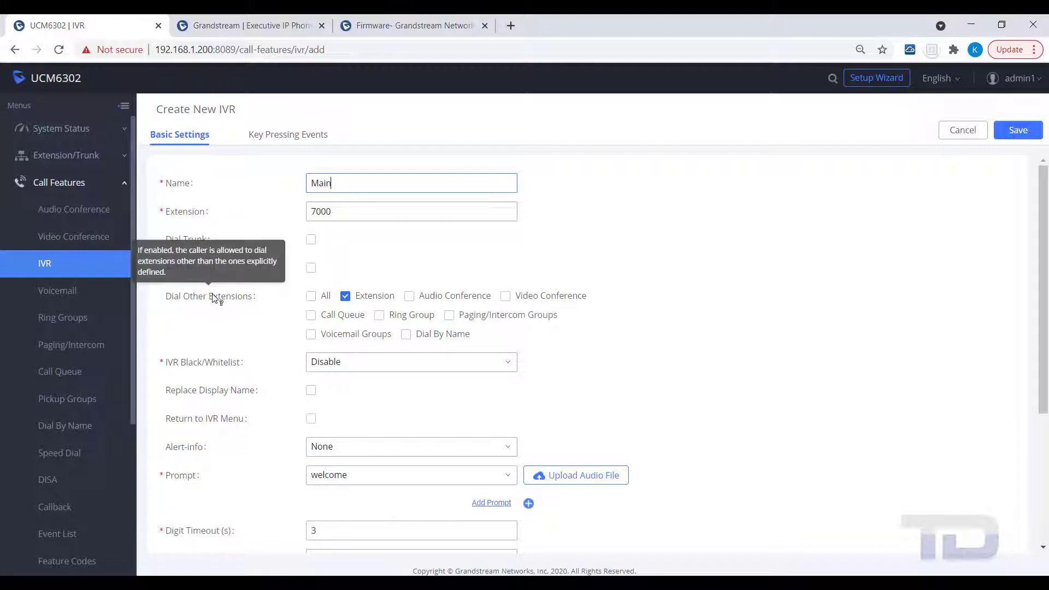
{"action": "left_click", "coordinate": [311, 296]}
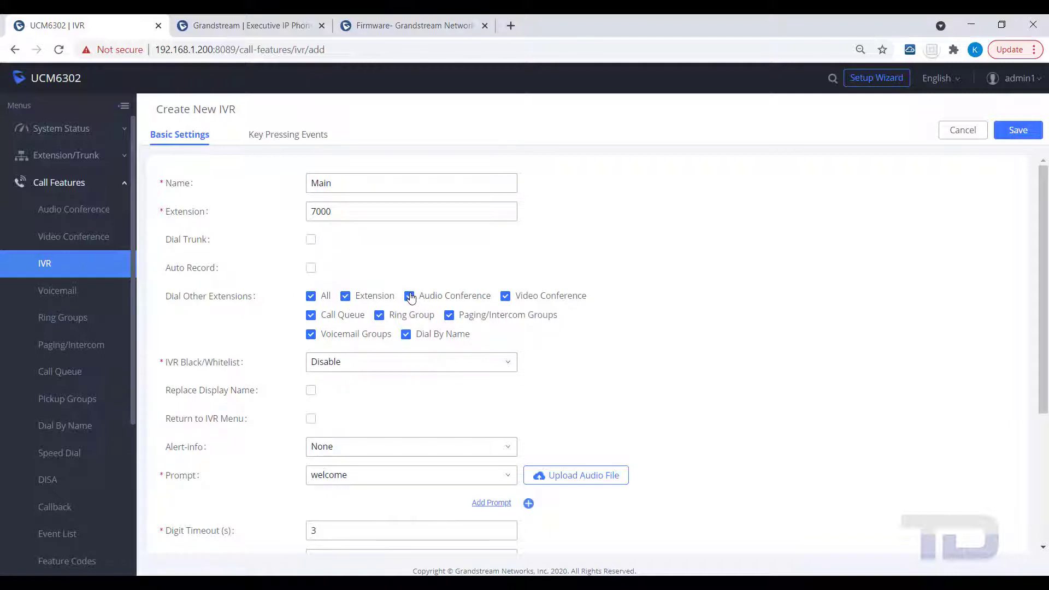
{"action": "left_click", "coordinate": [409, 296]}
{"action": "left_click", "coordinate": [448, 315]}
{"action": "left_click", "coordinate": [311, 333]}
{"action": "left_click", "coordinate": [505, 296]}
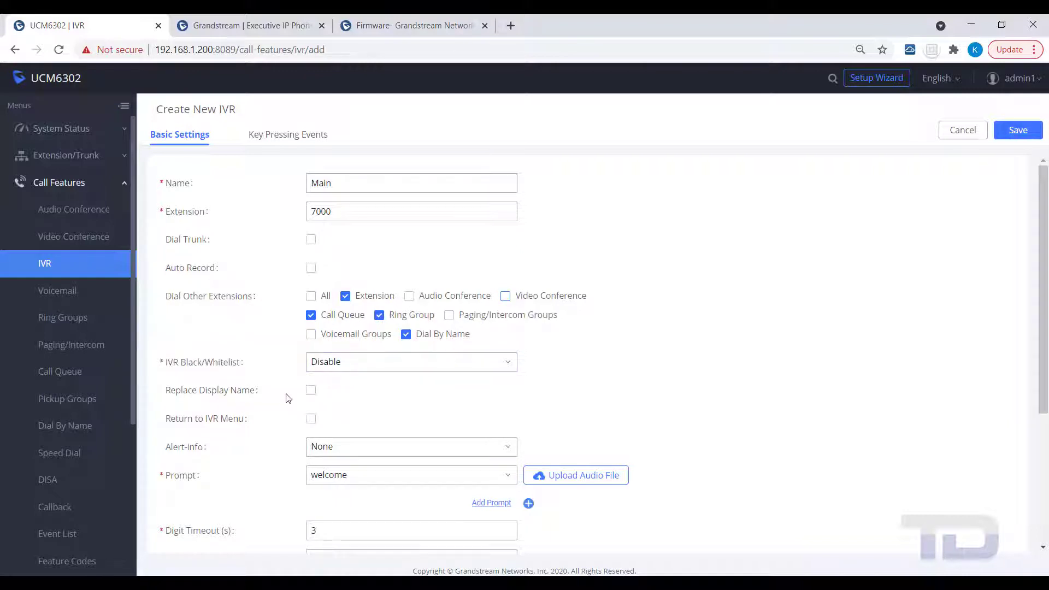
Enable Replace Display Name and keep 'welcome' as the IVR prompt
{"action": "left_click", "coordinate": [311, 391]}
{"action": "mouse_move", "coordinate": [211, 390]}
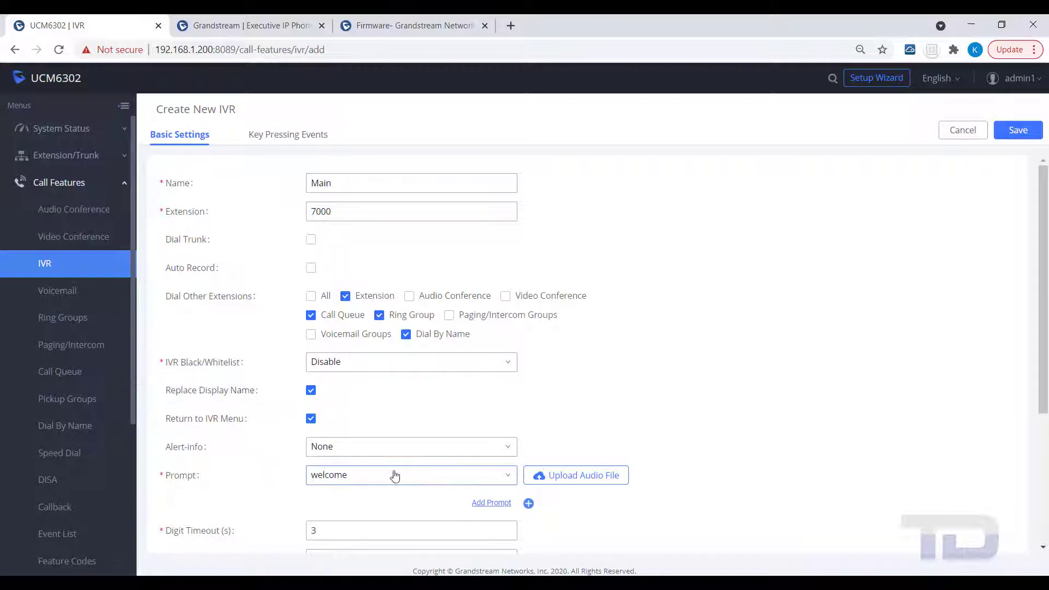
{"action": "left_click", "coordinate": [508, 474]}
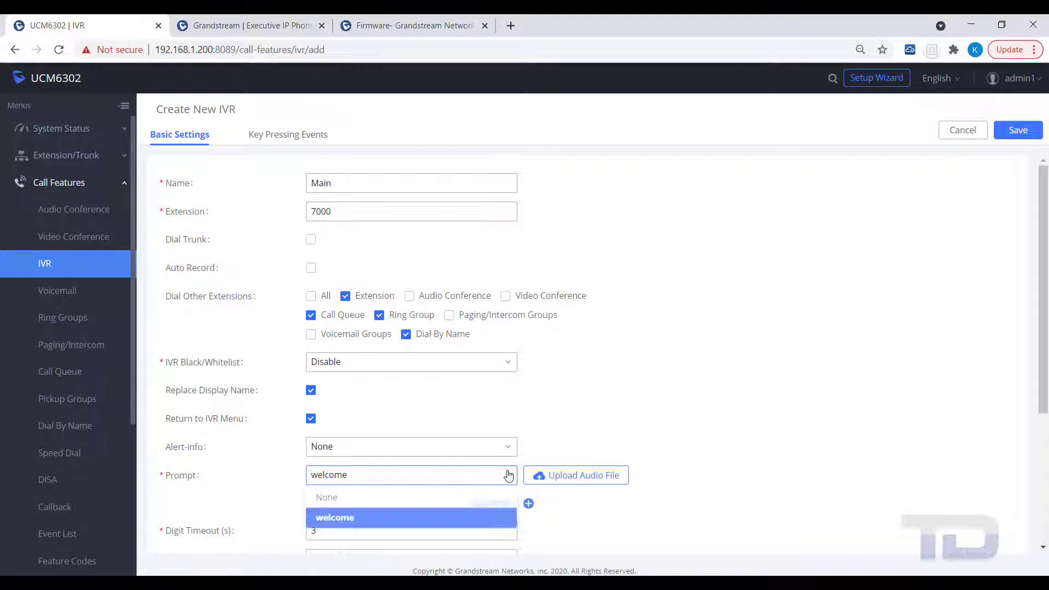
{"action": "left_click", "coordinate": [492, 476]}
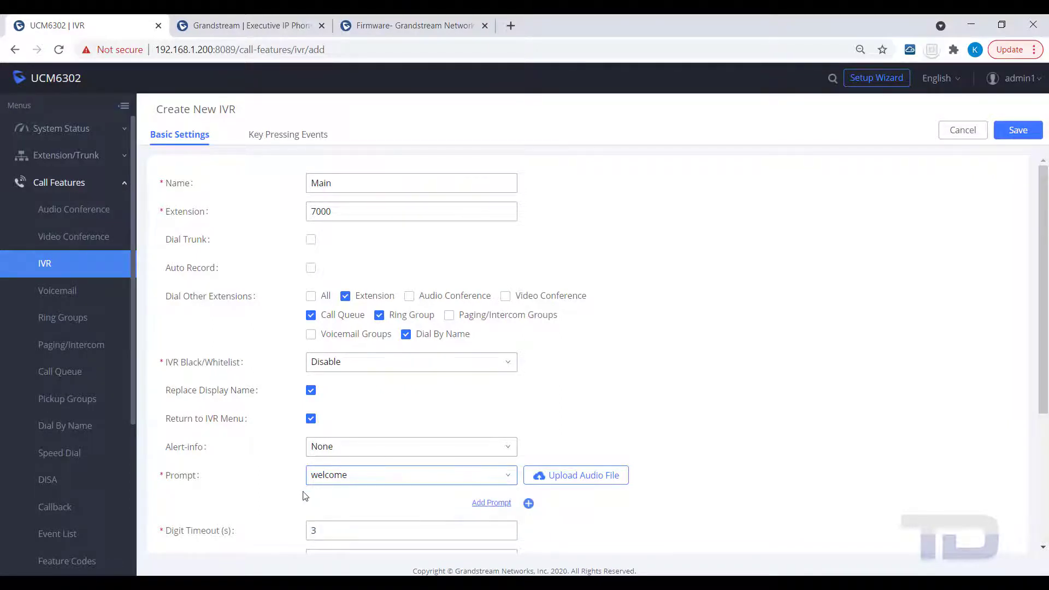
{"action": "scroll", "coordinate": [304, 495], "scroll_direction": "down", "scroll_amount": 5}
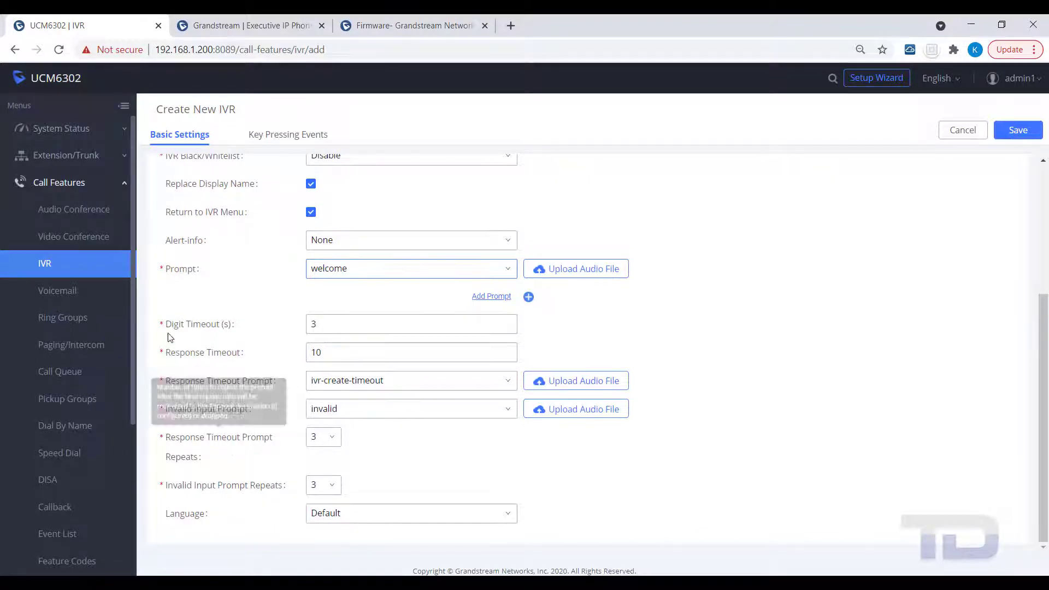
{"action": "mouse_move", "coordinate": [194, 324]}
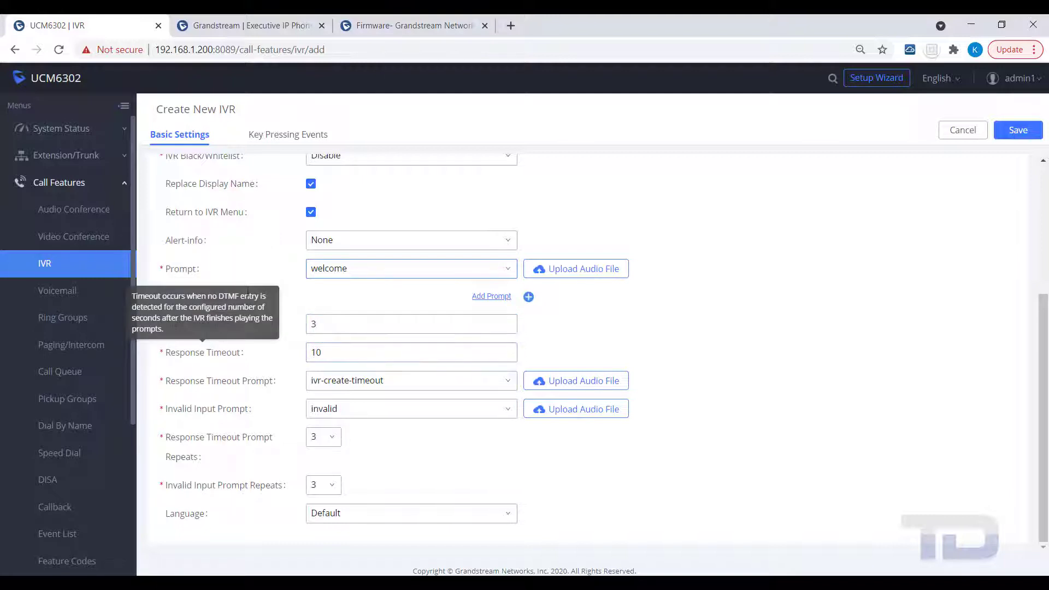
Route key 0 to an extension and key 1 to the Sales ring group
{"action": "left_click", "coordinate": [280, 137]}
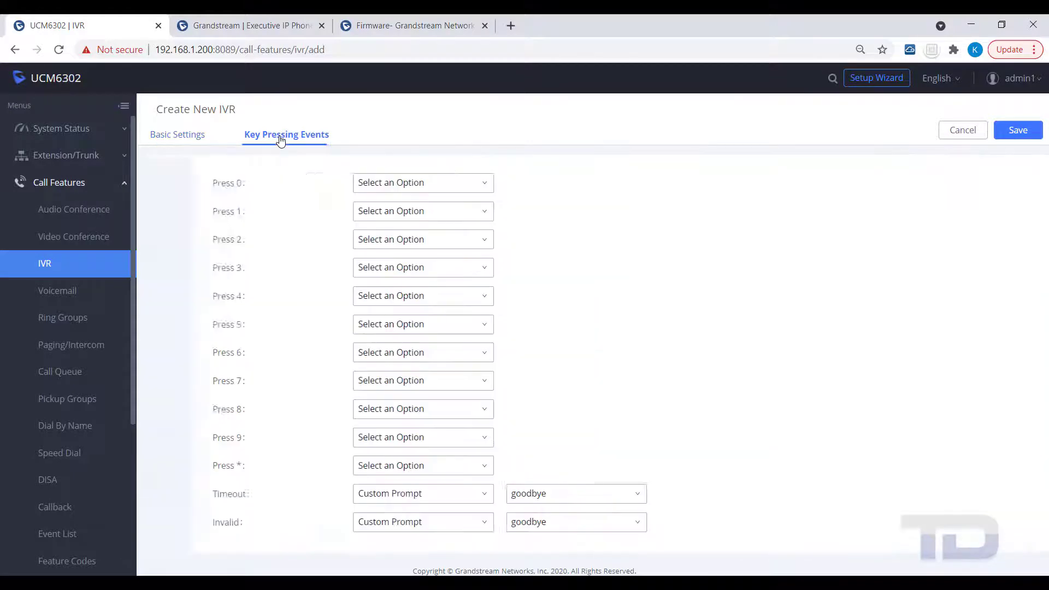
{"action": "left_click", "coordinate": [443, 185]}
{"action": "left_click", "coordinate": [392, 229]}
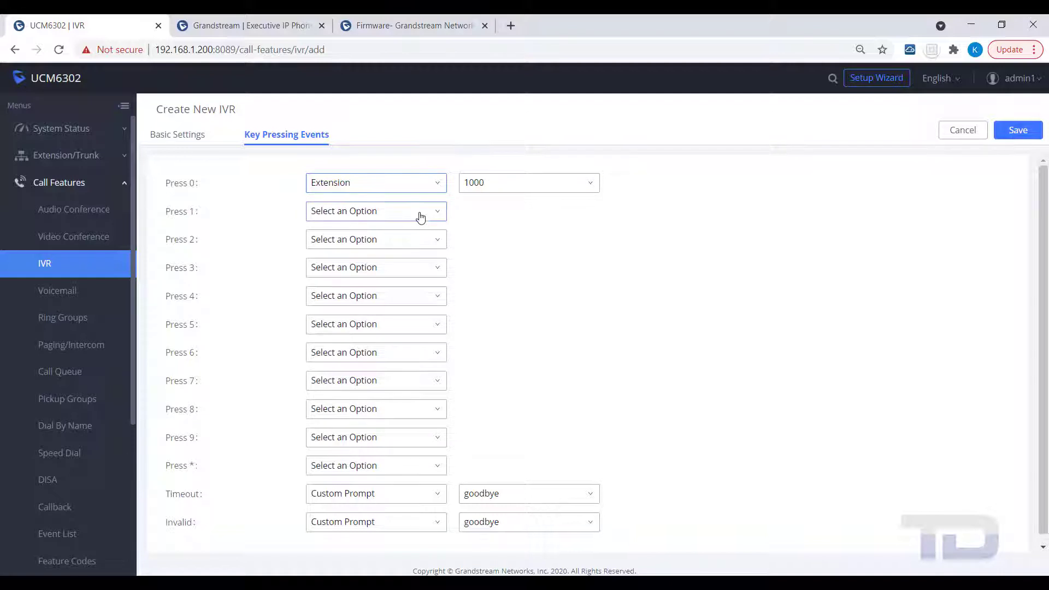
{"action": "left_click", "coordinate": [421, 215]}
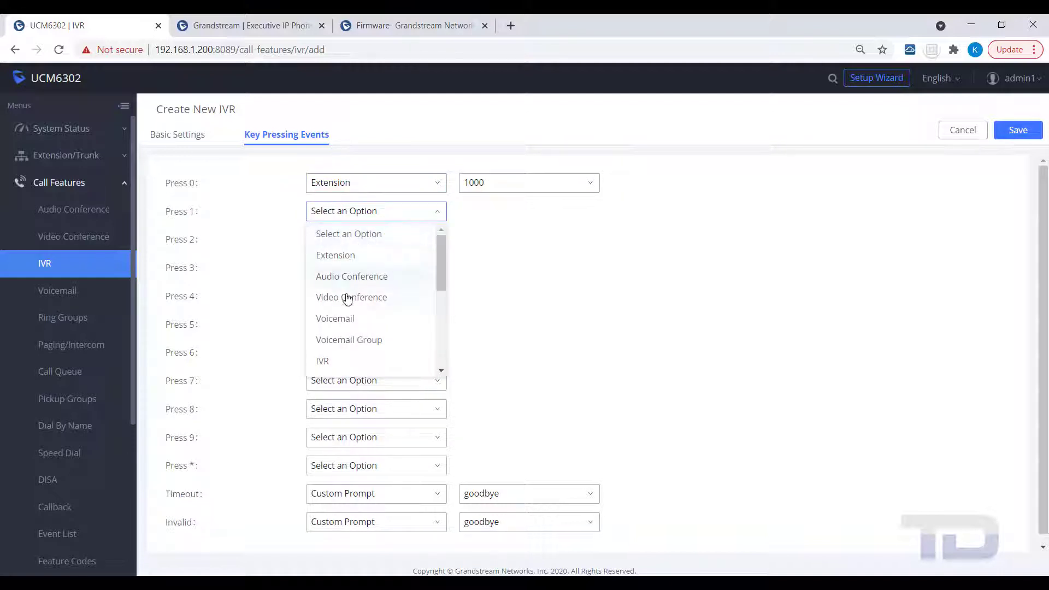
{"action": "scroll", "coordinate": [347, 299], "scroll_direction": "down", "scroll_amount": 2}
{"action": "scroll", "coordinate": [347, 298], "scroll_direction": "down", "scroll_amount": 1}
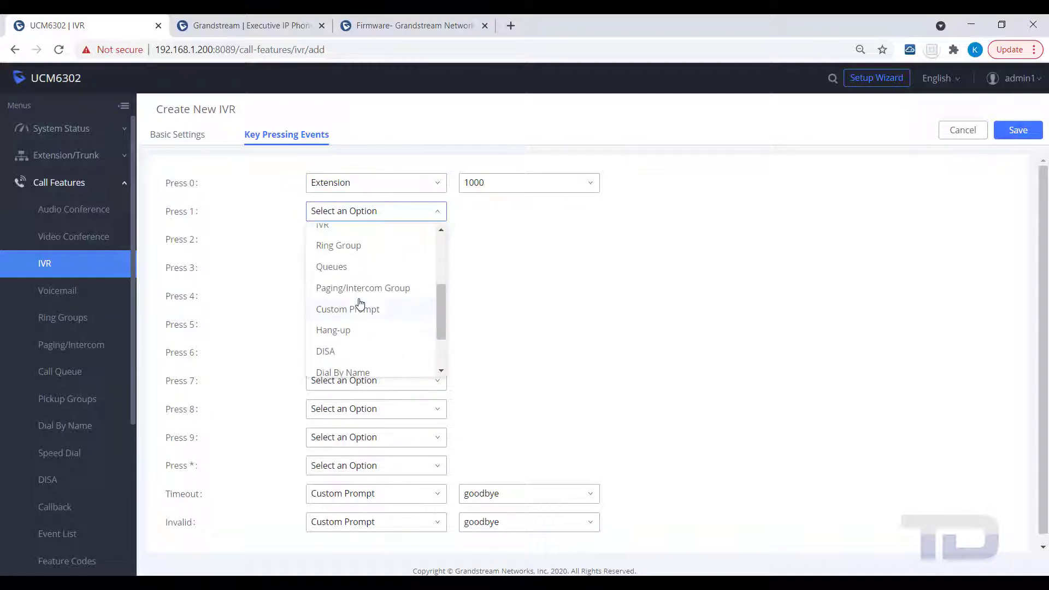
{"action": "left_click", "coordinate": [338, 246]}
{"action": "left_click", "coordinate": [592, 215]}
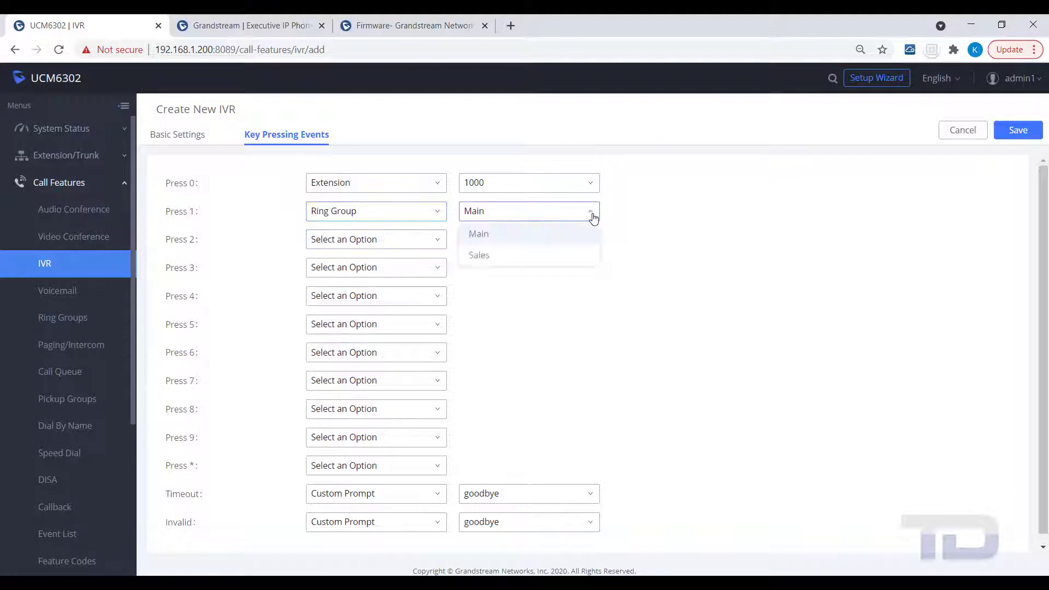
{"action": "left_click", "coordinate": [478, 257]}
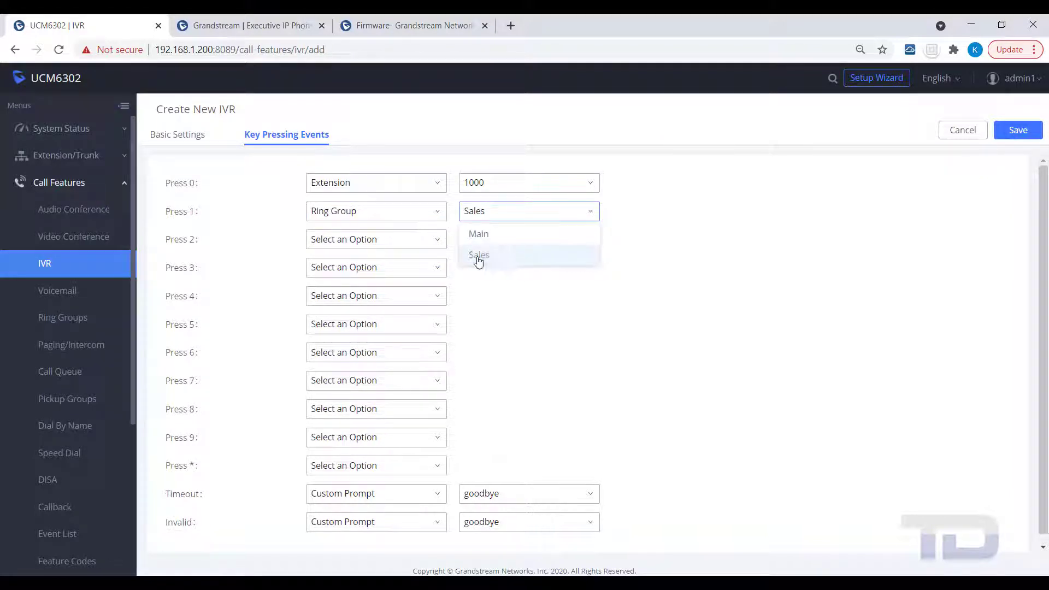
Route key 2 to the TechSupport call queue and key 4 to Dial By Name
{"action": "left_click", "coordinate": [437, 243]}
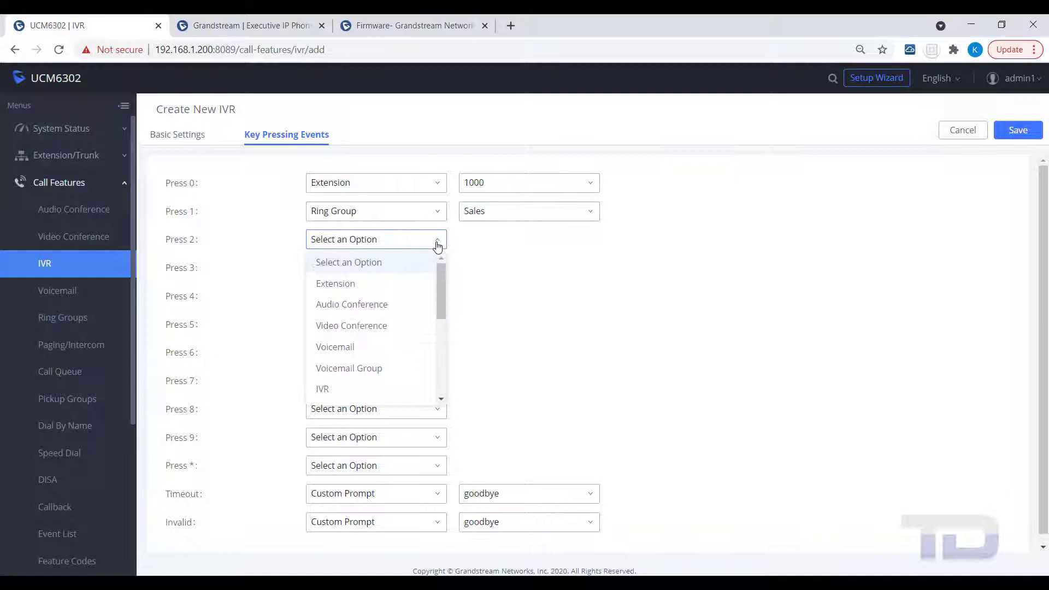
{"action": "scroll", "coordinate": [372, 328], "scroll_direction": "down", "scroll_amount": 3}
{"action": "left_click", "coordinate": [324, 293]}
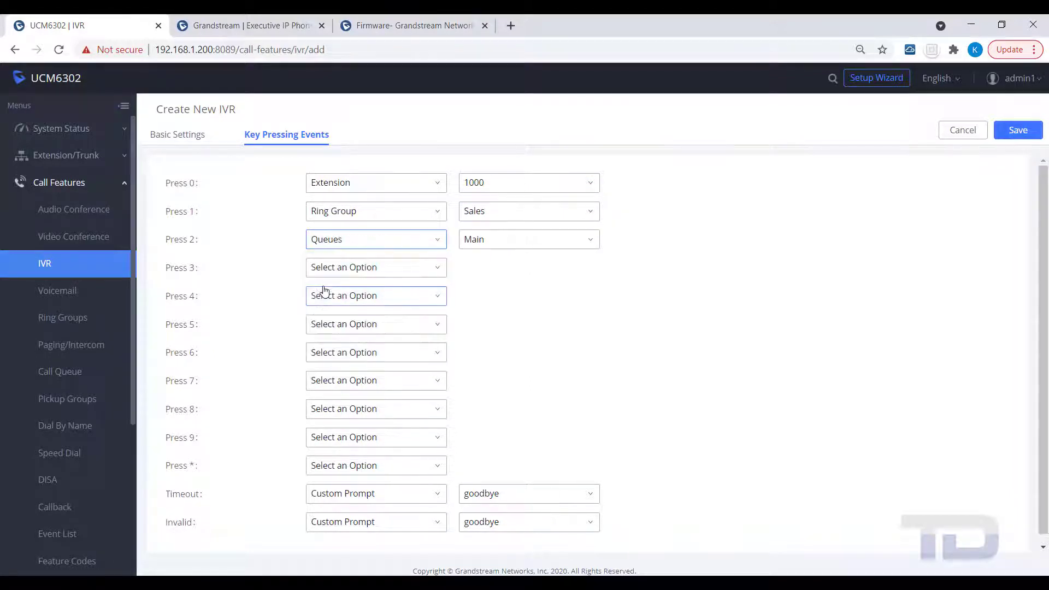
{"action": "left_click", "coordinate": [589, 240]}
{"action": "left_click", "coordinate": [503, 282]}
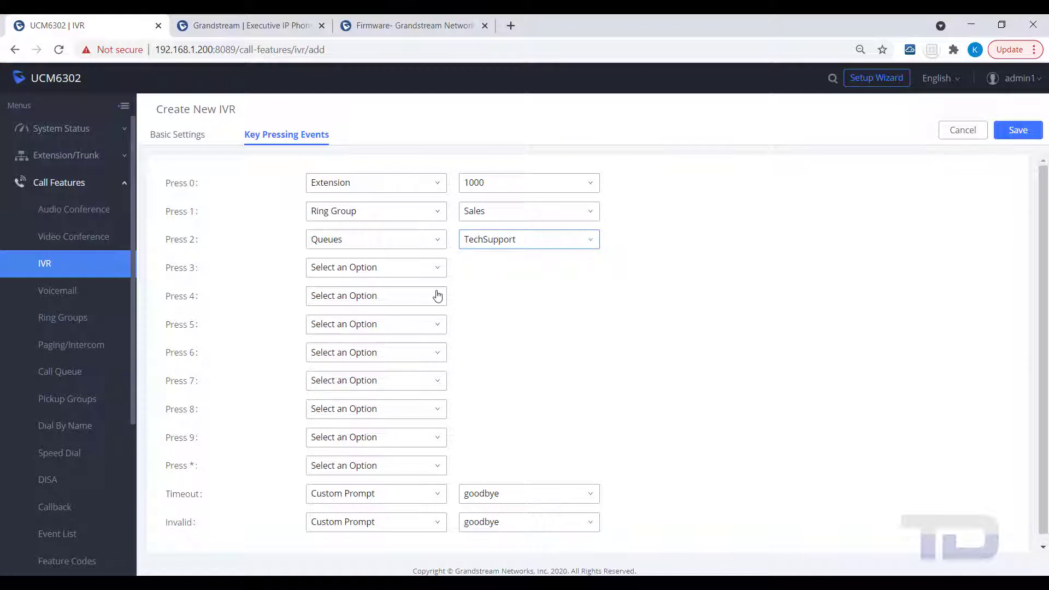
{"action": "left_click", "coordinate": [431, 298]}
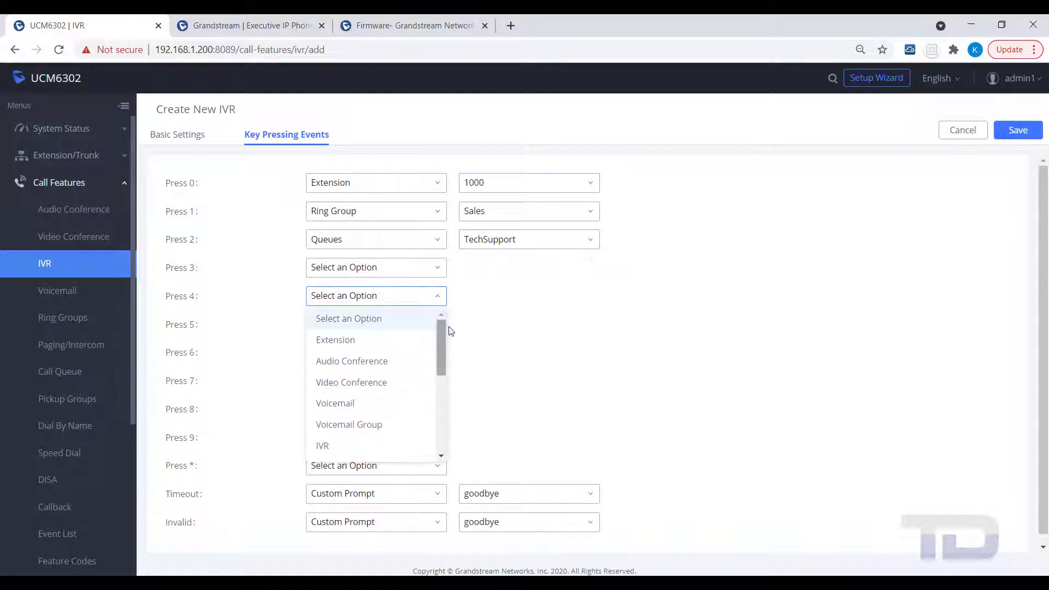
{"action": "left_click_drag", "start_coordinate": [443, 343], "coordinate": [456, 418]}
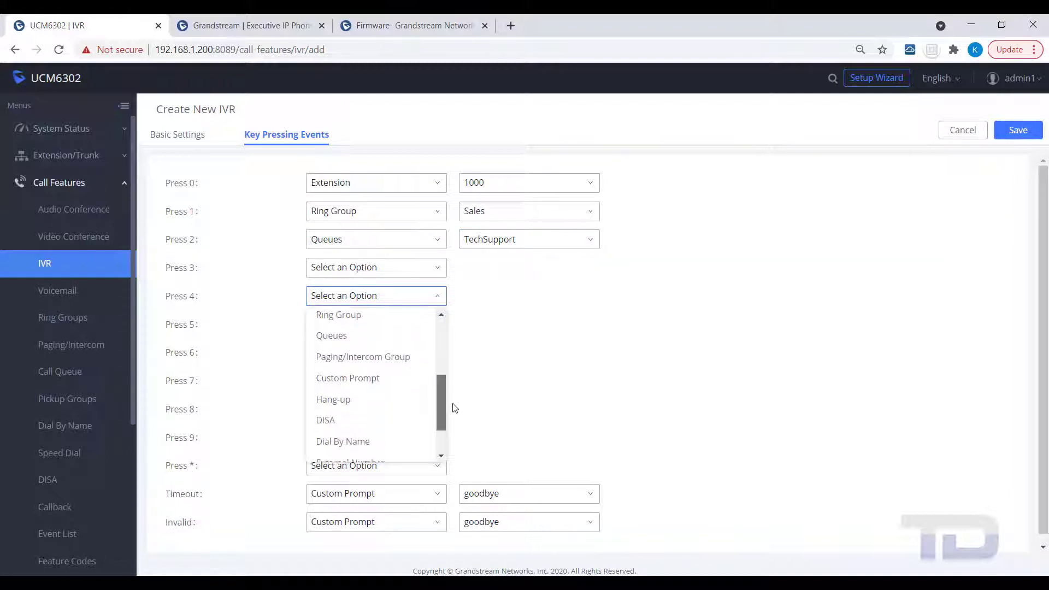
{"action": "left_click", "coordinate": [373, 390]}
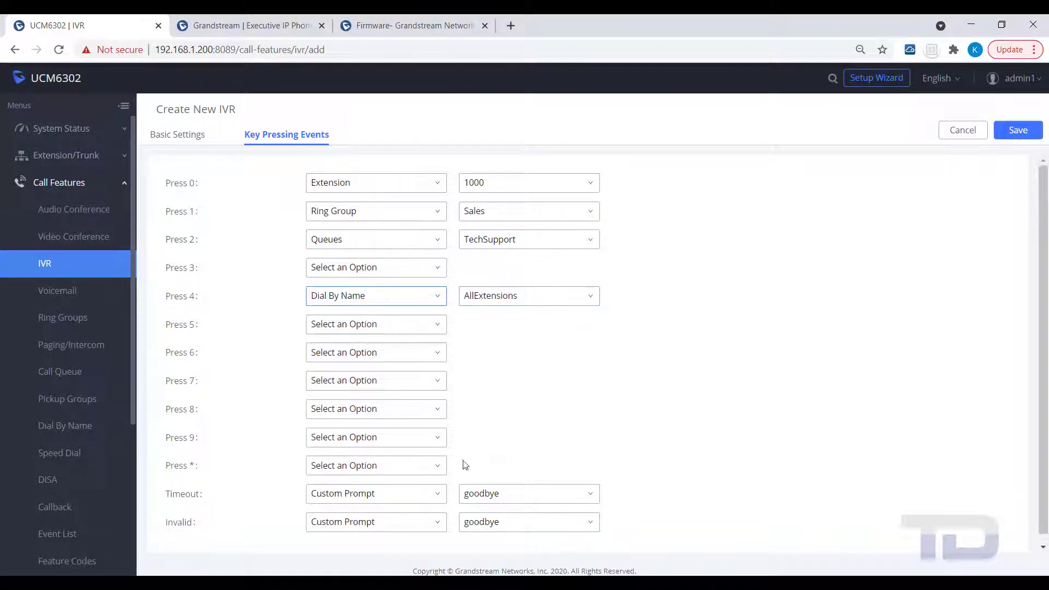
Send Timeout and Invalid input to extension 1000 and save the Main IVR
{"action": "left_click", "coordinate": [441, 495]}
{"action": "left_click", "coordinate": [347, 358]}
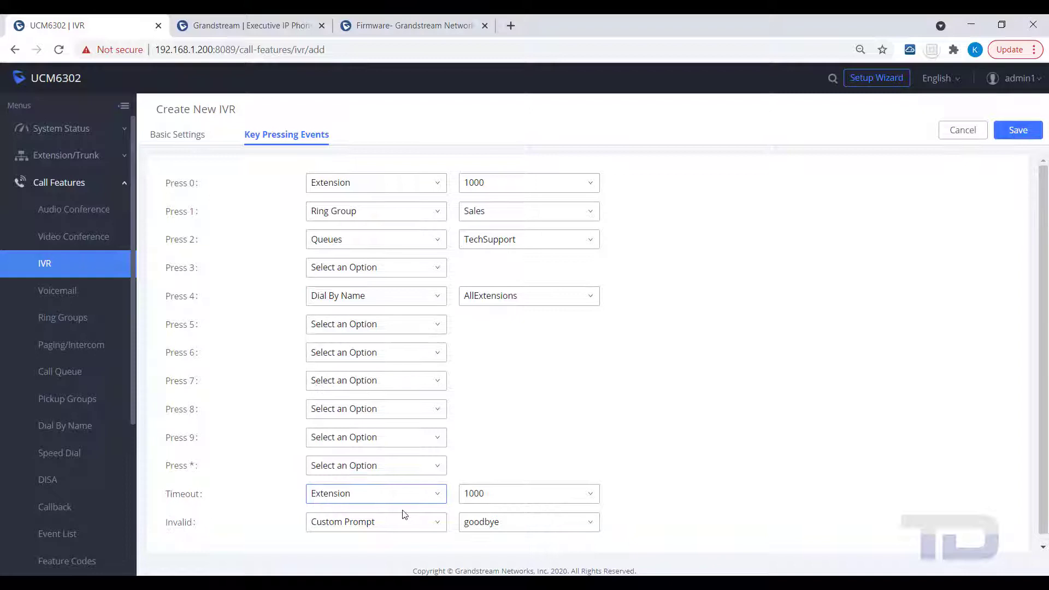
{"action": "left_click", "coordinate": [437, 522]}
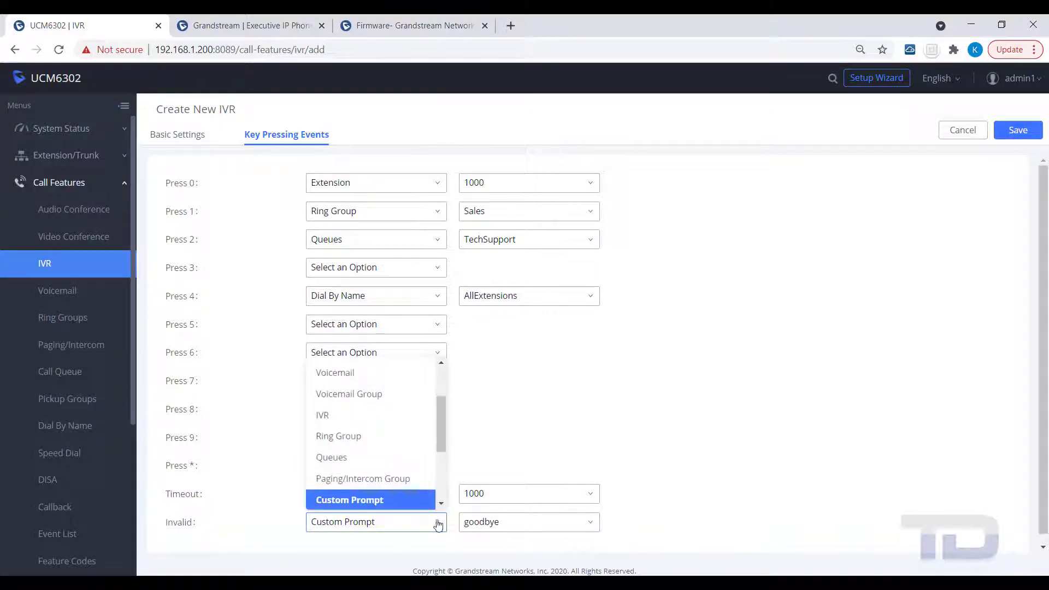
{"action": "scroll", "coordinate": [386, 410], "scroll_direction": "up", "scroll_amount": 3}
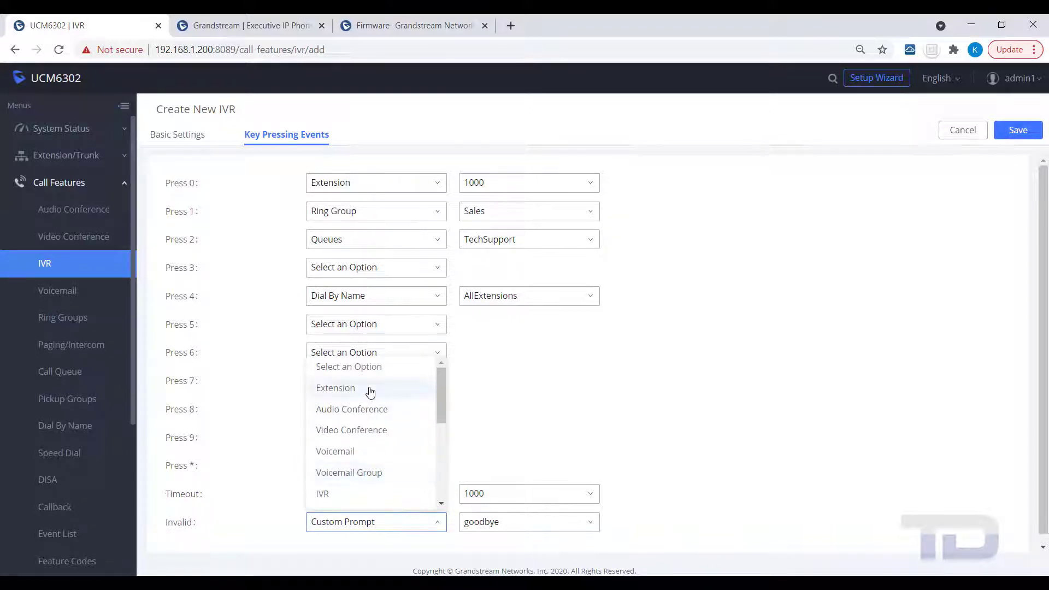
{"action": "left_click", "coordinate": [370, 392]}
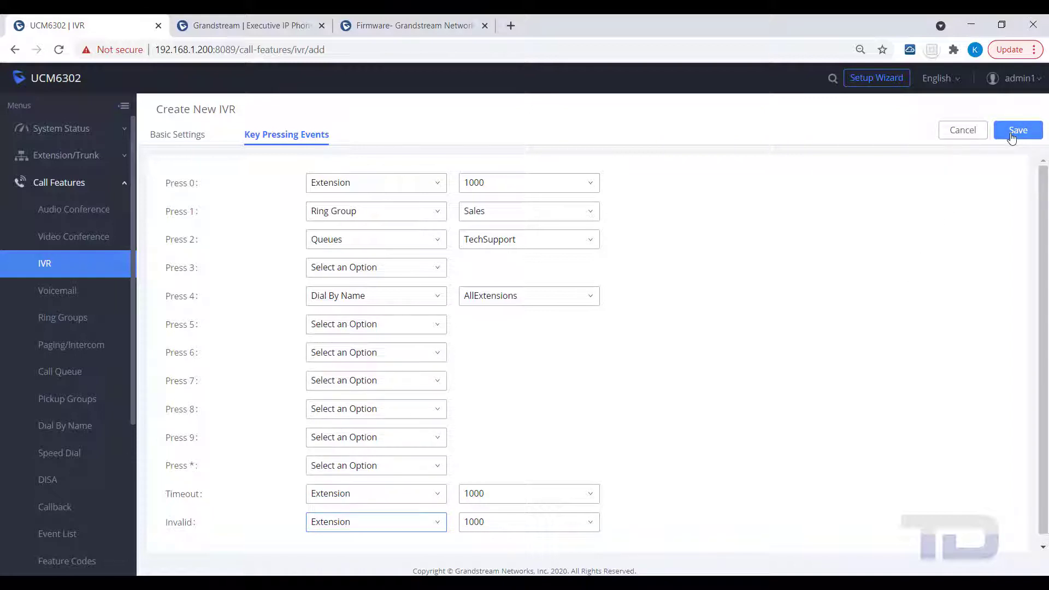
{"action": "left_click", "coordinate": [1012, 134]}
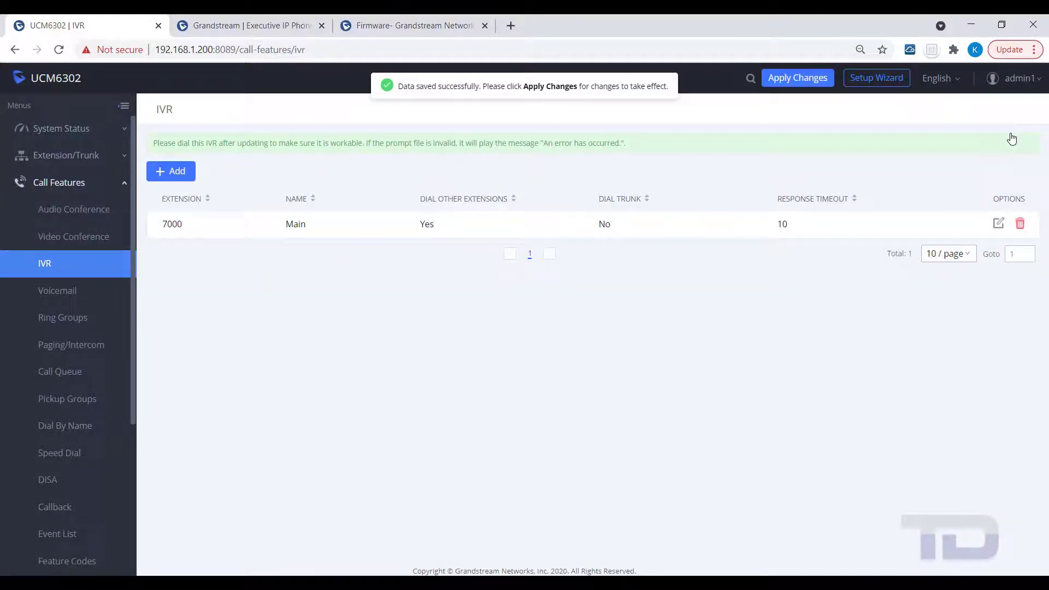
Apply changes, dial 7000 from the softphone and view the active call from 1004
{"action": "left_click", "coordinate": [787, 81]}
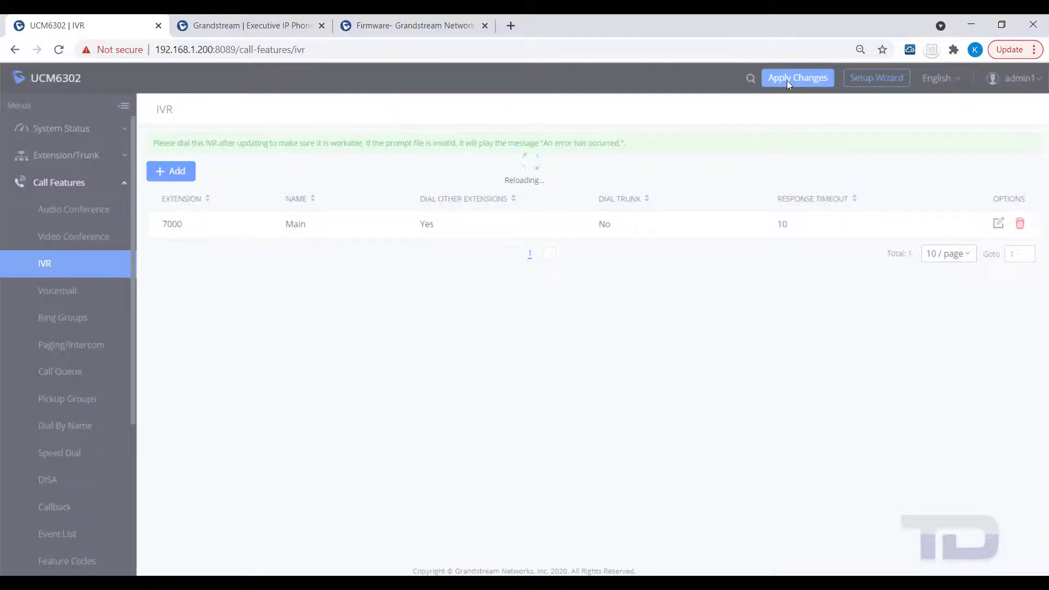
{"action": "key", "text": "alt+Tab"}
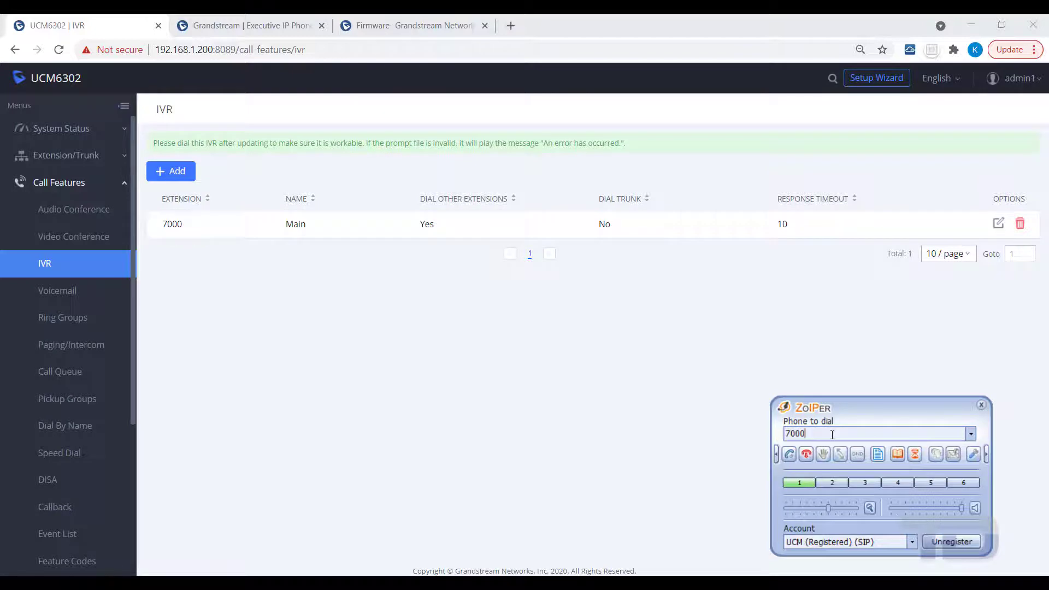
{"action": "key", "text": "Return"}
{"action": "left_click", "coordinate": [70, 129]}
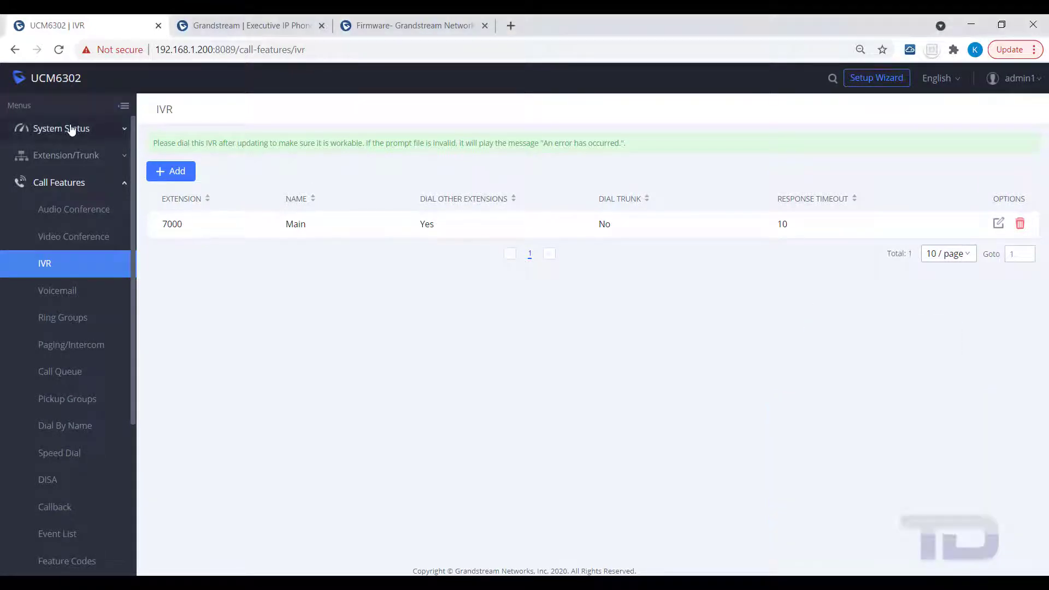
{"action": "left_click", "coordinate": [38, 212]}
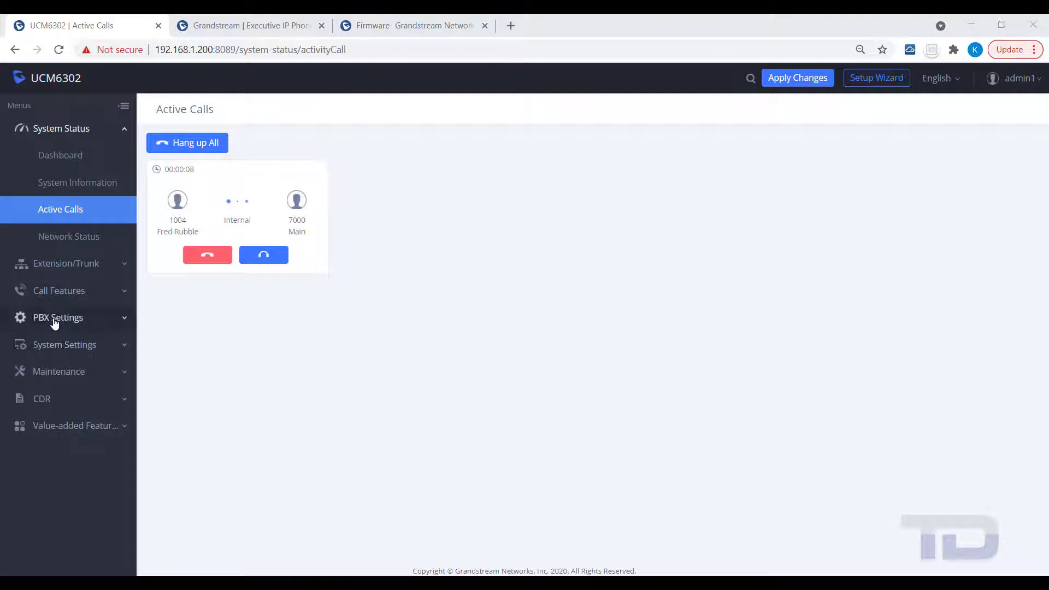
Open Call Features > Dial By Name, which lists no entries yet
{"action": "left_click", "coordinate": [52, 291]}
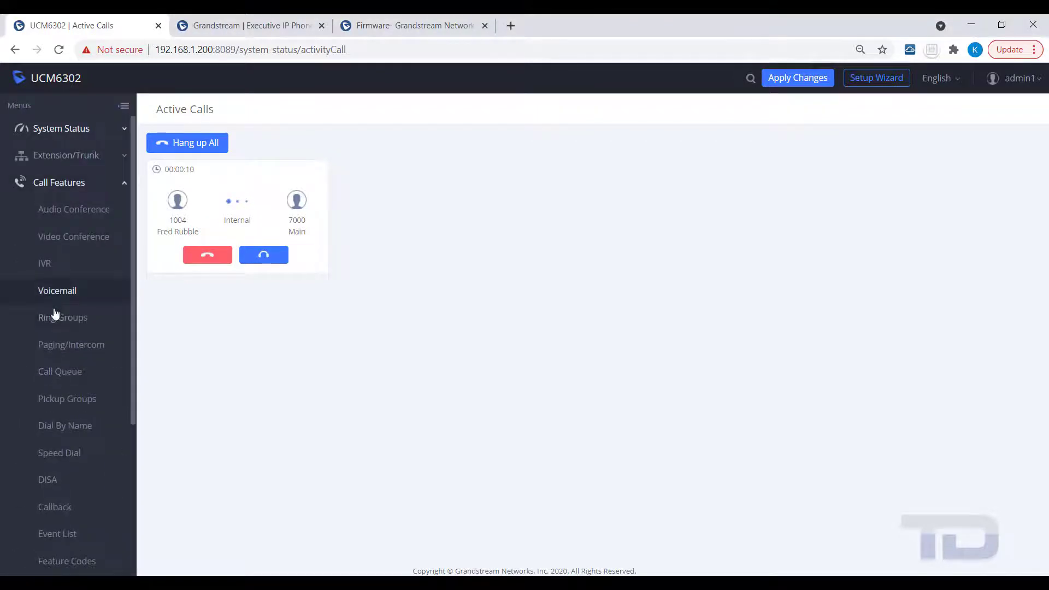
{"action": "left_click", "coordinate": [56, 426]}
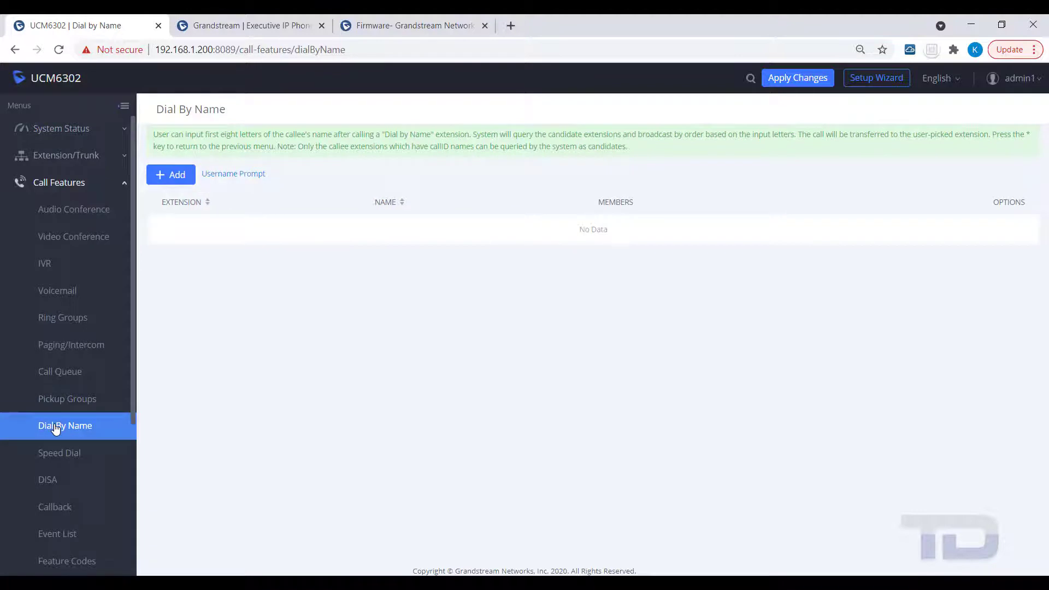
Create Dial By Name directory AllExtensions with all six extensions, save and apply
{"action": "left_click", "coordinate": [179, 178]}
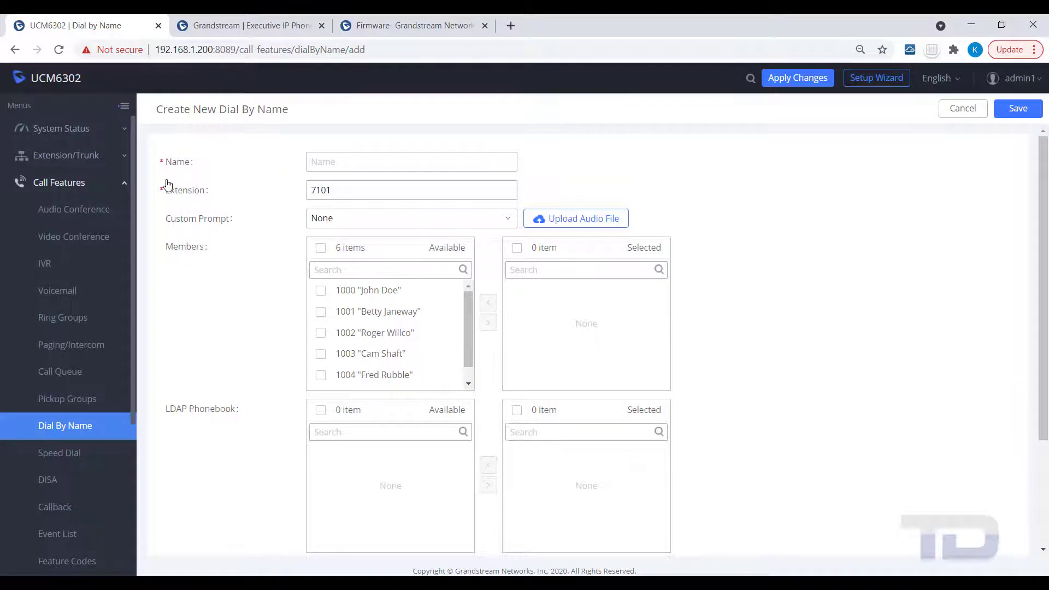
{"action": "left_click", "coordinate": [321, 248]}
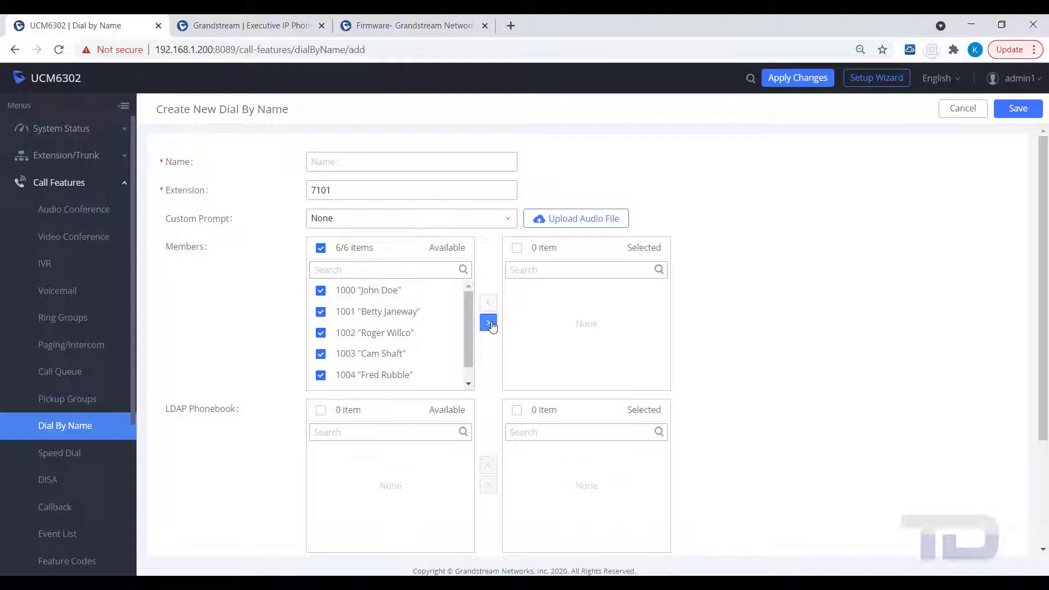
{"action": "left_click", "coordinate": [489, 323]}
{"action": "left_click", "coordinate": [410, 161]}
{"action": "type", "text": "AllEx"}
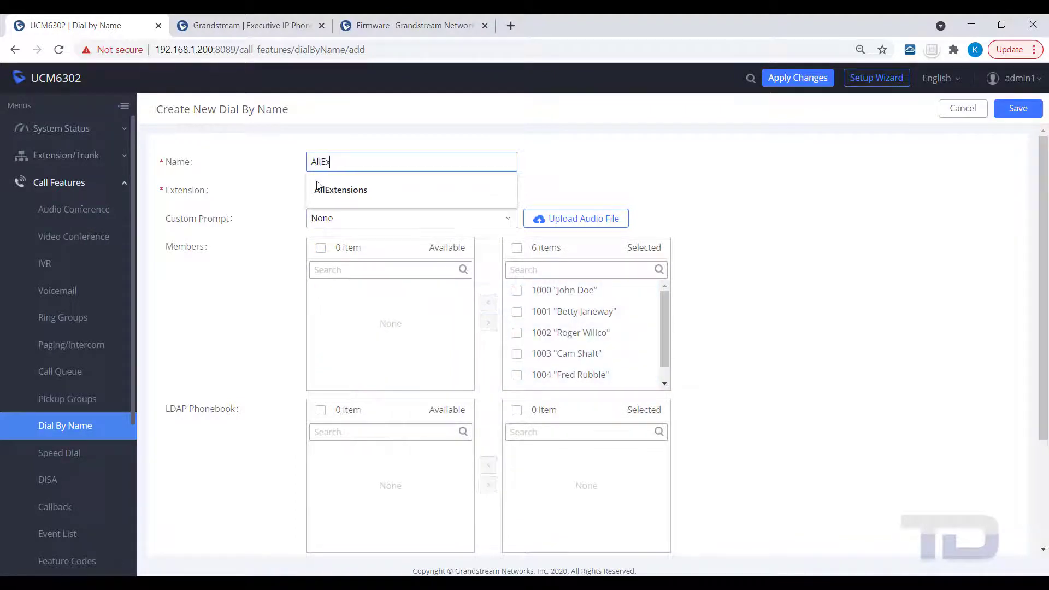
{"action": "type", "text": "ons"}
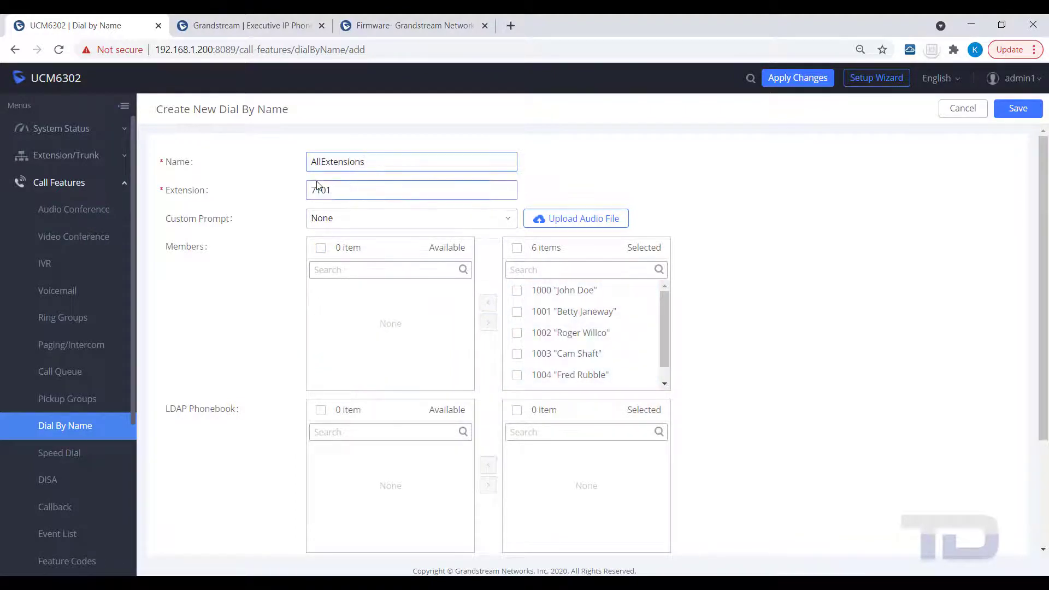
{"action": "left_click", "coordinate": [1019, 109]}
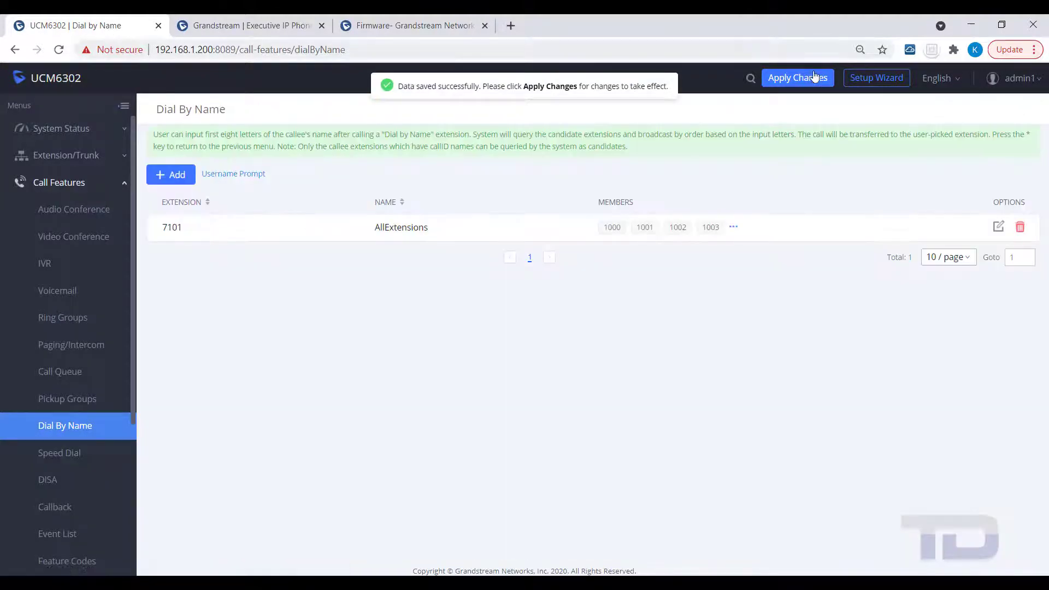
{"action": "left_click", "coordinate": [807, 79]}
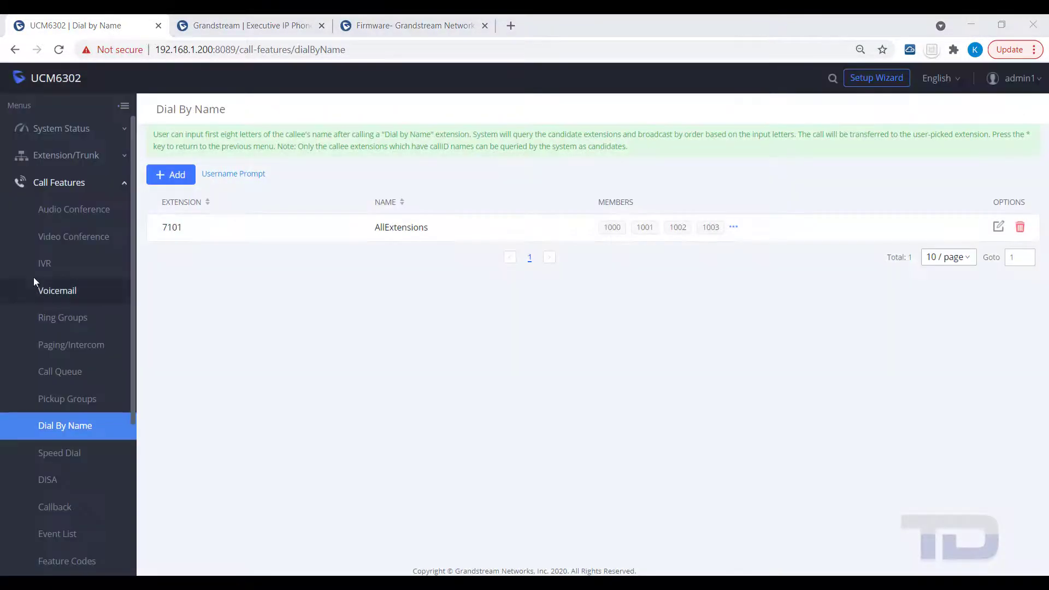
Set Main IVR key 4 to Dial By Name AllExtensions, then save and apply
{"action": "left_click", "coordinate": [45, 263]}
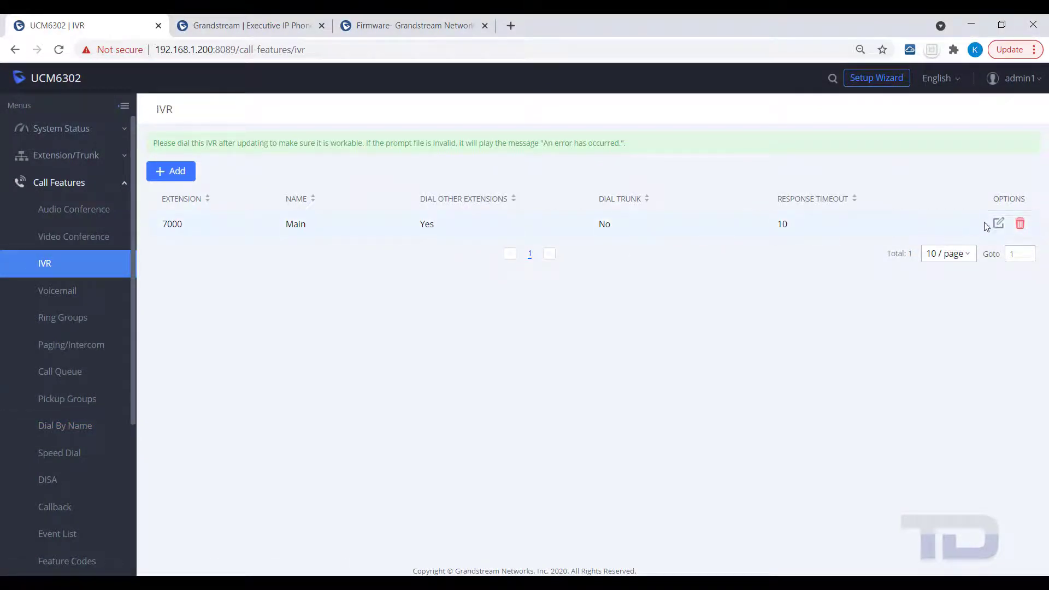
{"action": "left_click", "coordinate": [1000, 224]}
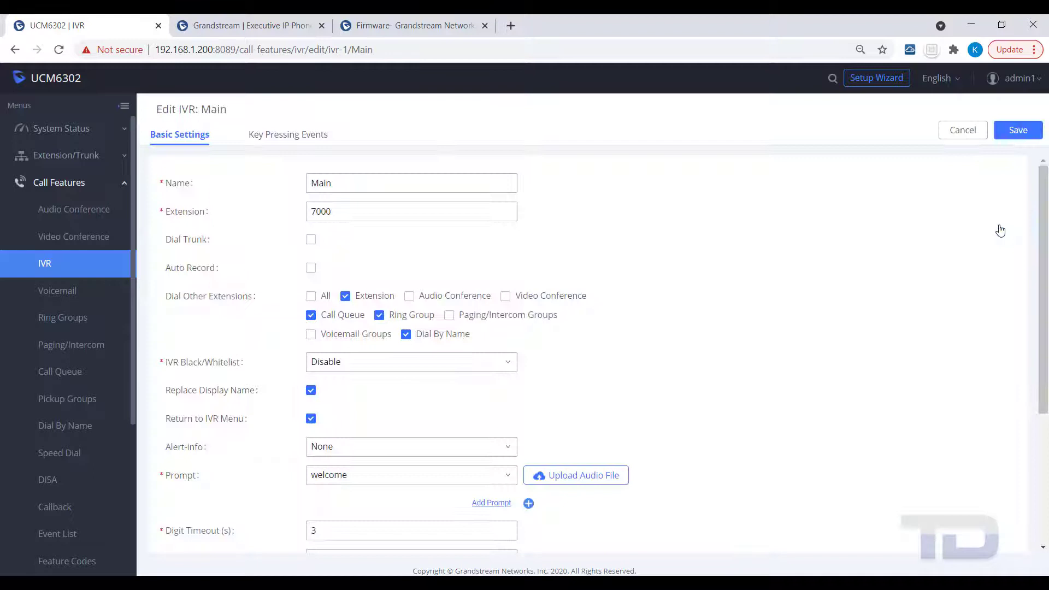
{"action": "left_click", "coordinate": [271, 141]}
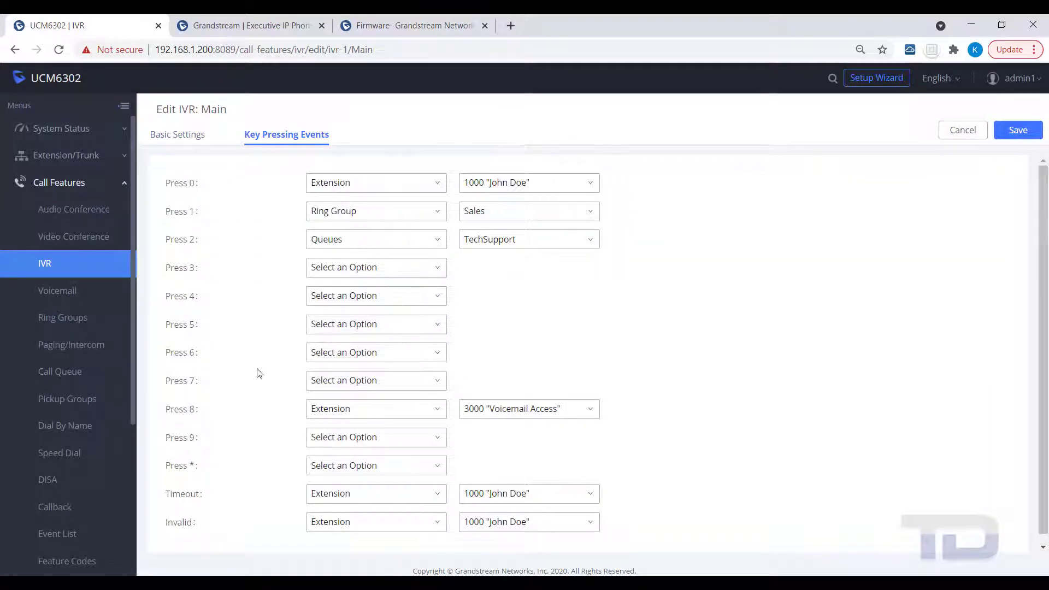
{"action": "left_click", "coordinate": [435, 297]}
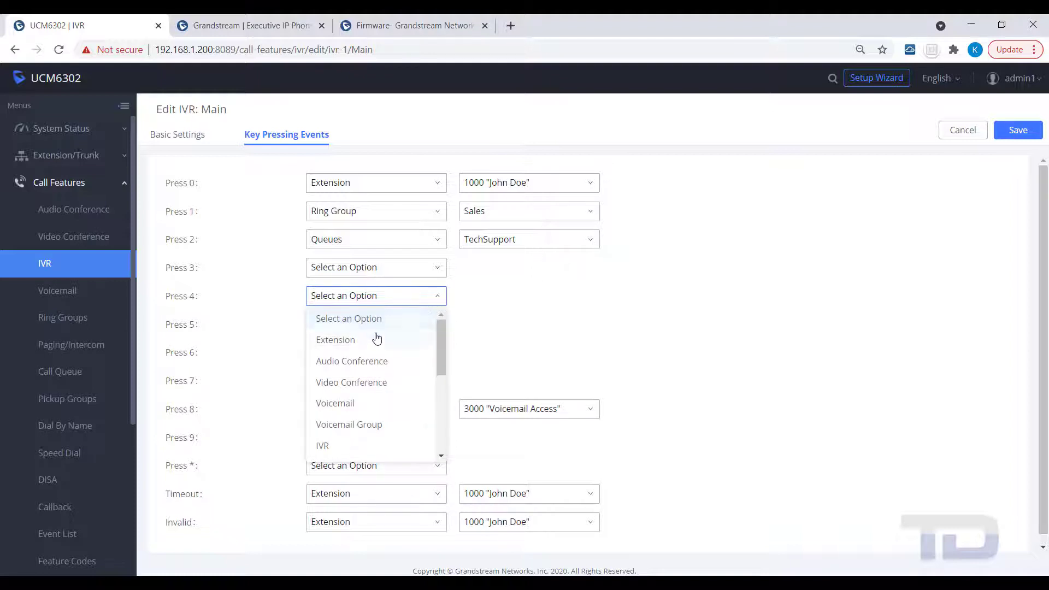
{"action": "scroll", "coordinate": [370, 348], "scroll_direction": "down", "scroll_amount": 2}
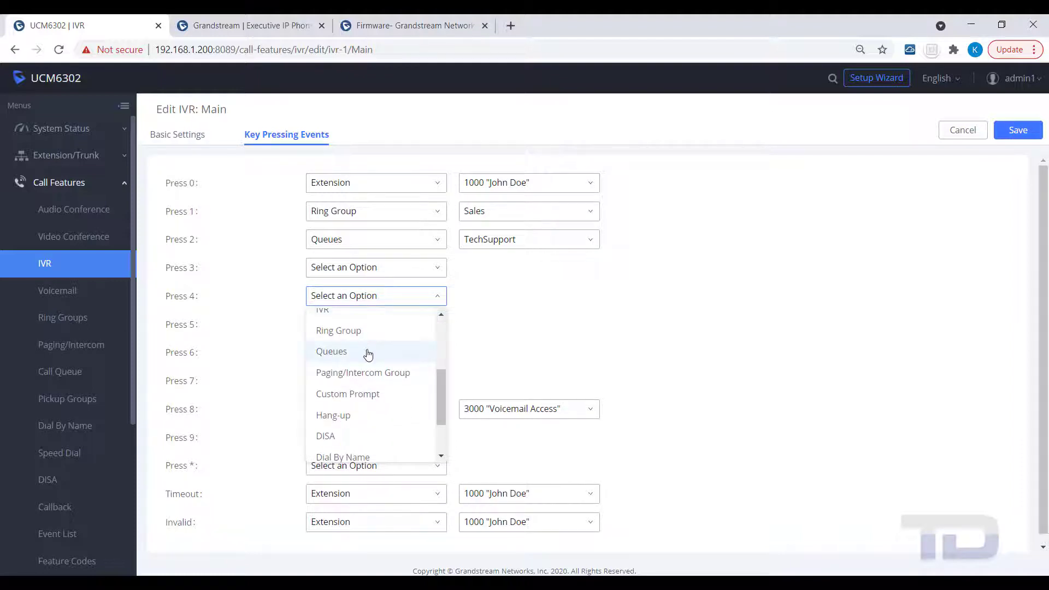
{"action": "scroll", "coordinate": [370, 352], "scroll_direction": "down", "scroll_amount": 3}
{"action": "left_click", "coordinate": [343, 388]}
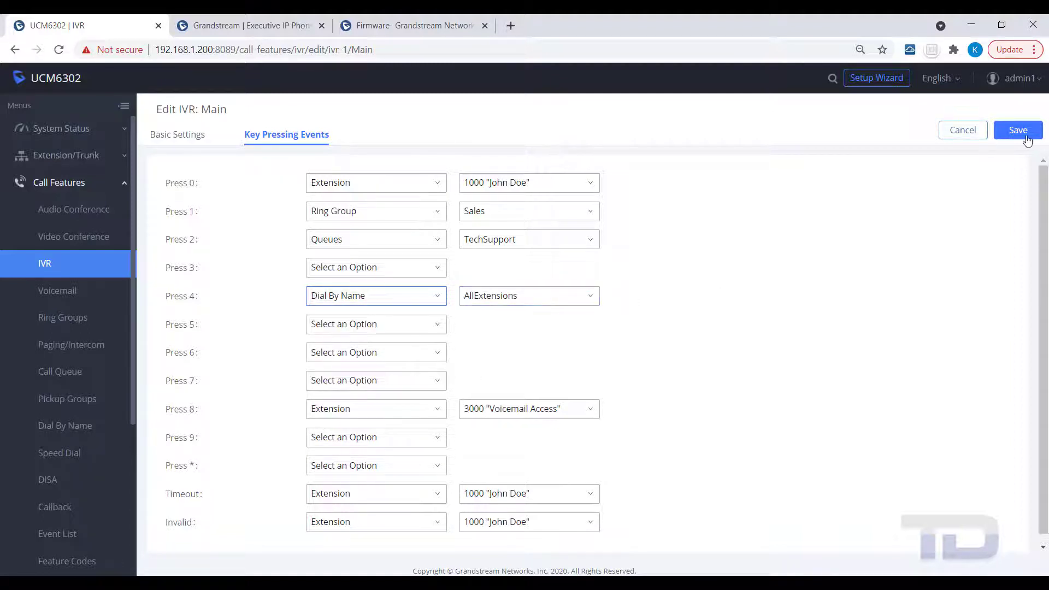
{"action": "left_click", "coordinate": [1018, 130]}
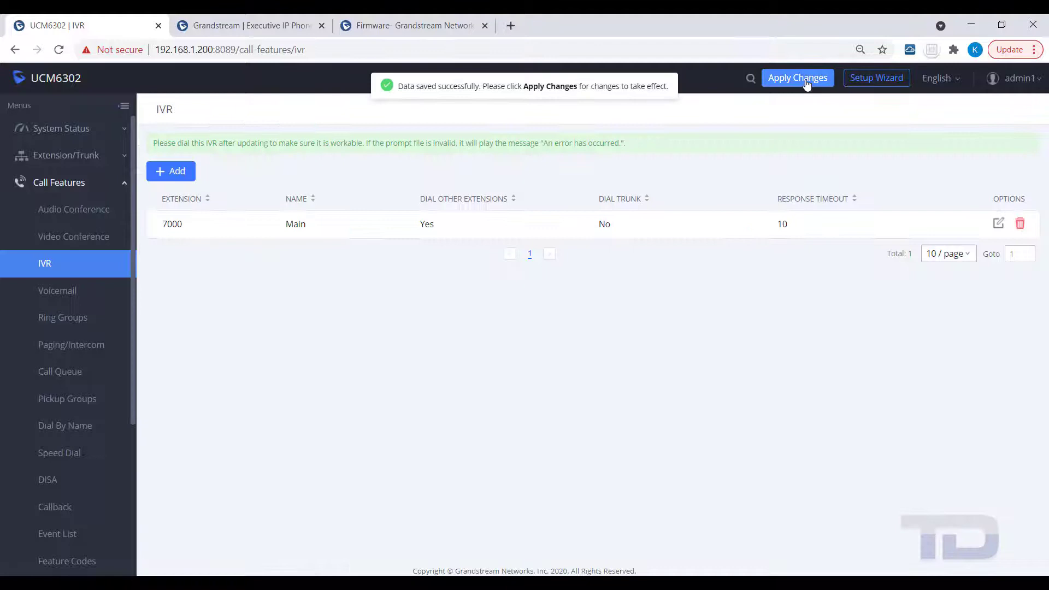
{"action": "left_click", "coordinate": [798, 78]}
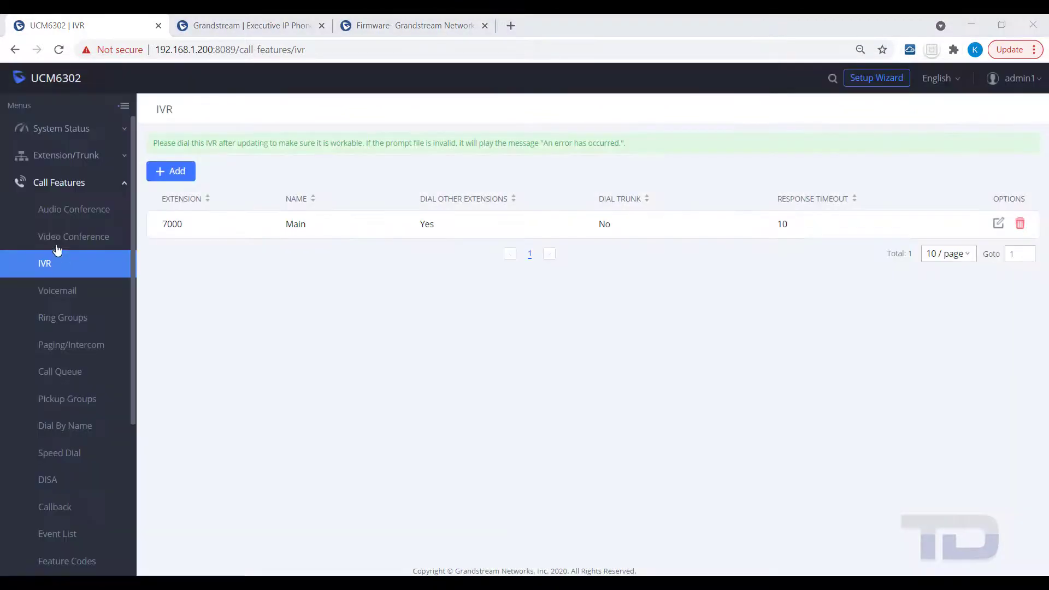
Create new extension 3000 with first/last name Voicemail Access
{"action": "left_click", "coordinate": [66, 155]}
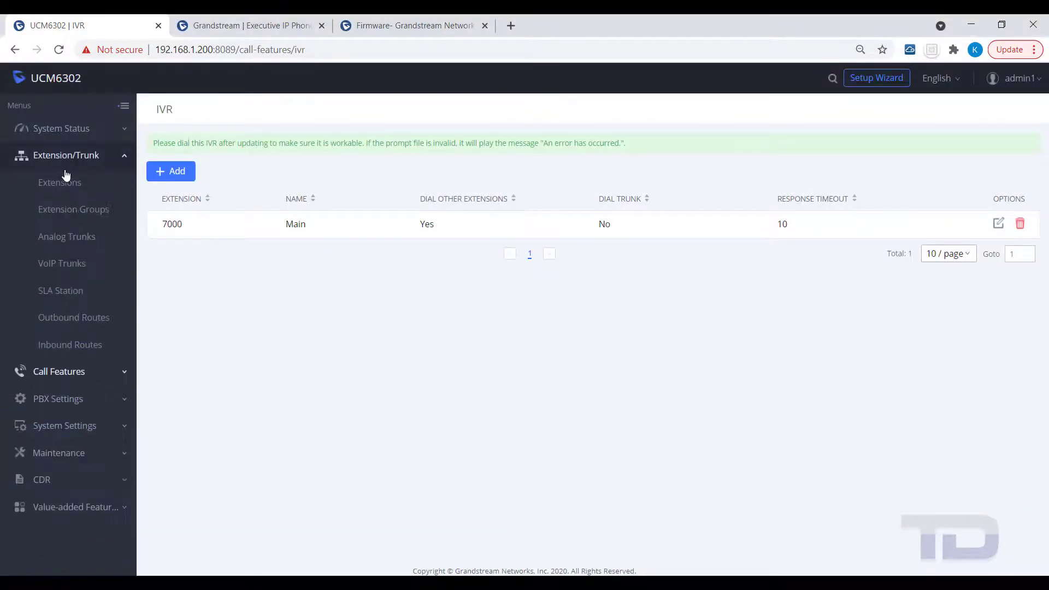
{"action": "left_click", "coordinate": [59, 183]}
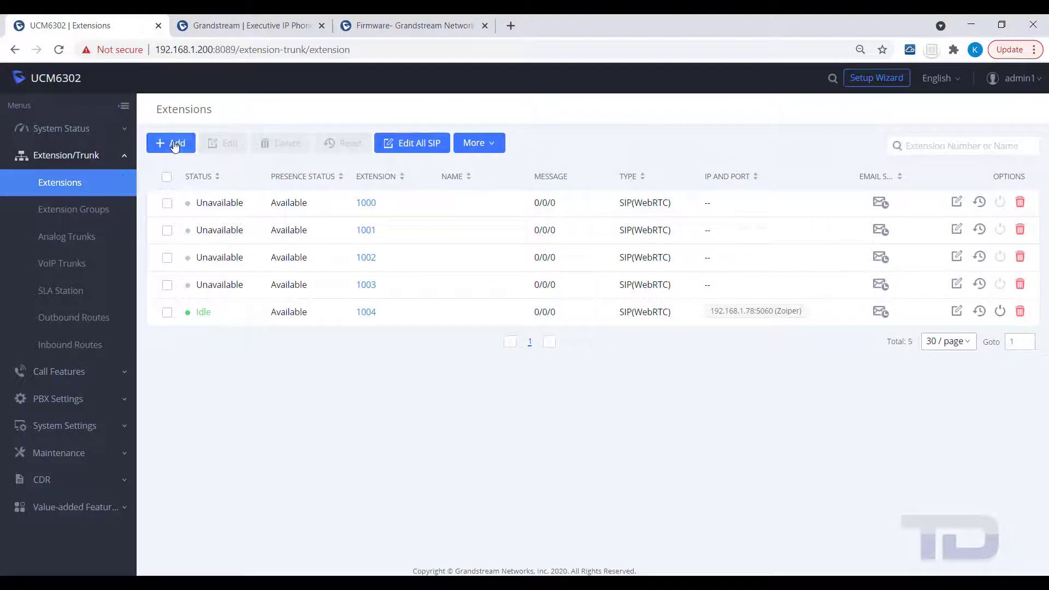
{"action": "left_click", "coordinate": [171, 143]}
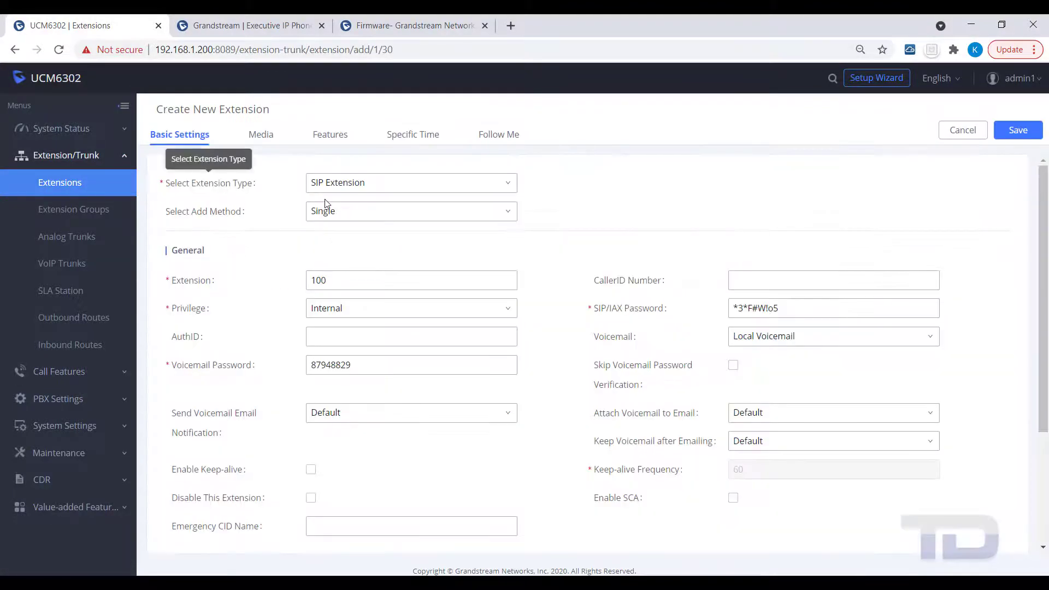
{"action": "left_click_drag", "start_coordinate": [368, 279], "coordinate": [262, 284]}
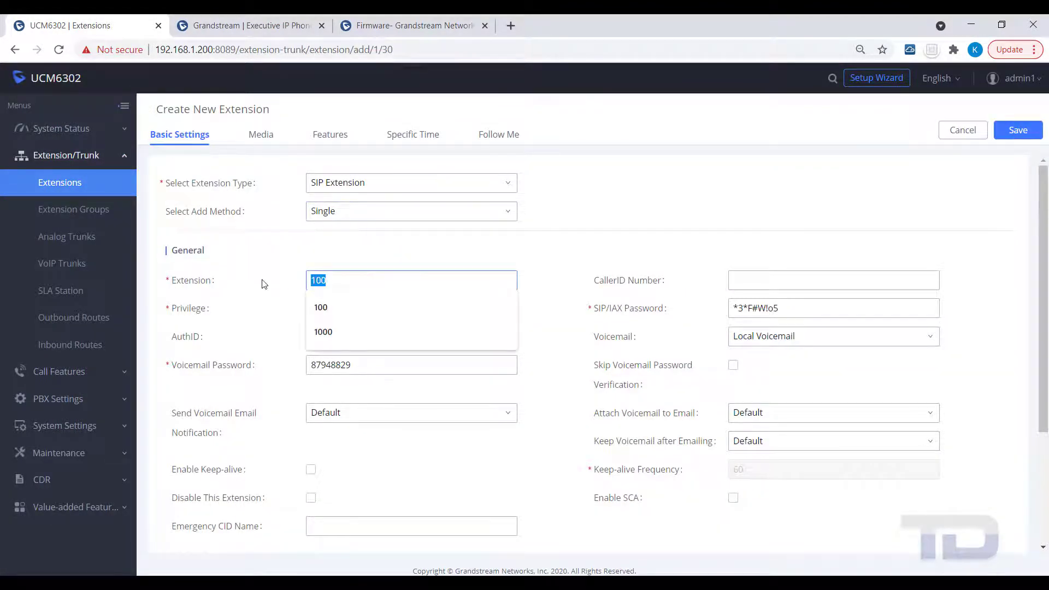
{"action": "type", "text": "3"}
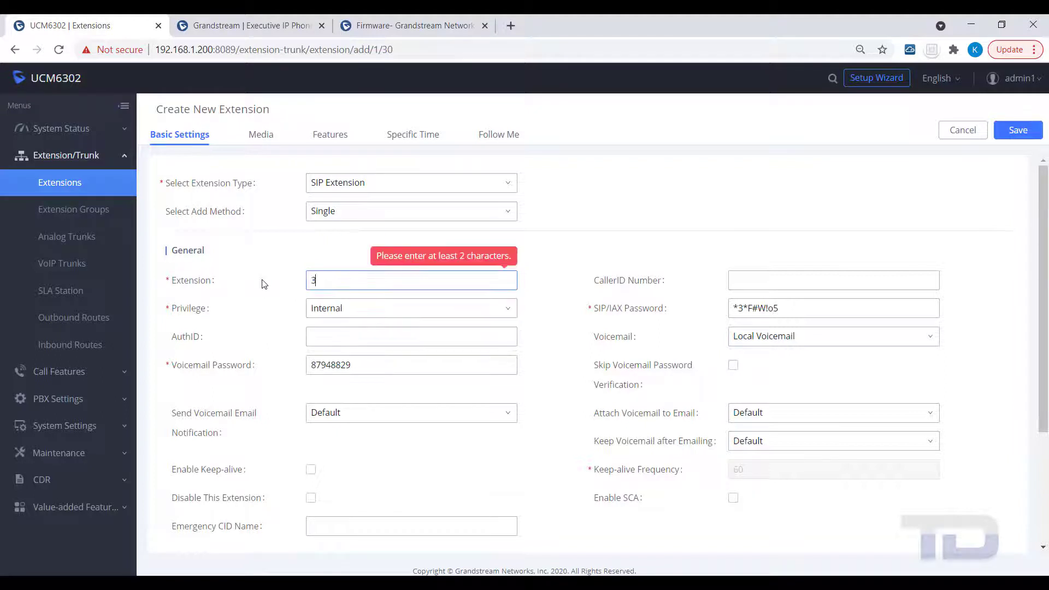
{"action": "type", "text": "000"}
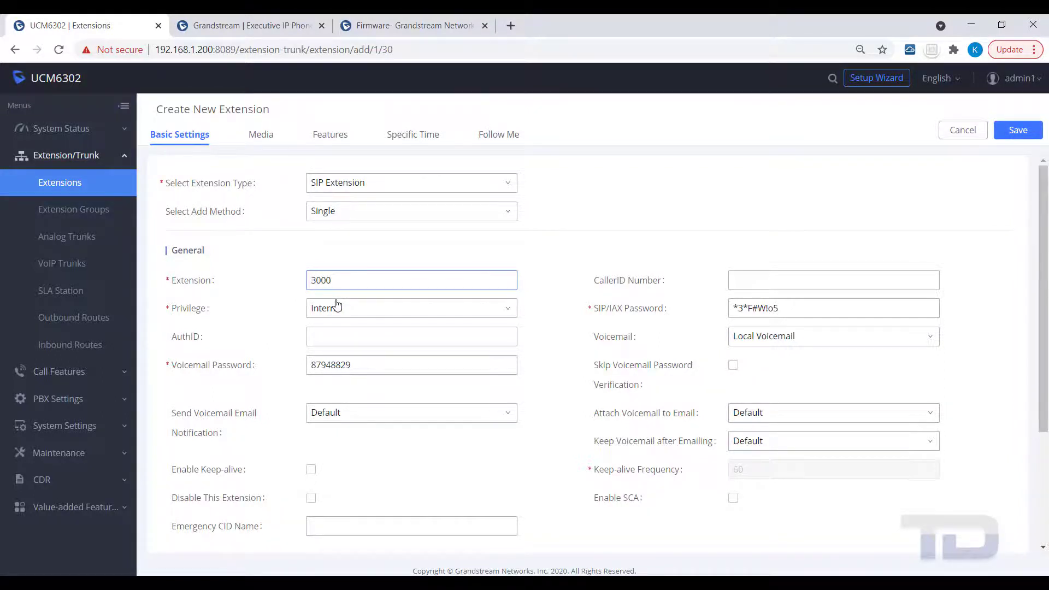
{"action": "scroll", "coordinate": [336, 311], "scroll_direction": "down", "scroll_amount": 3}
{"action": "scroll", "coordinate": [335, 388], "scroll_direction": "down", "scroll_amount": 2}
{"action": "left_click", "coordinate": [345, 430]}
{"action": "type", "text": "Voi"}
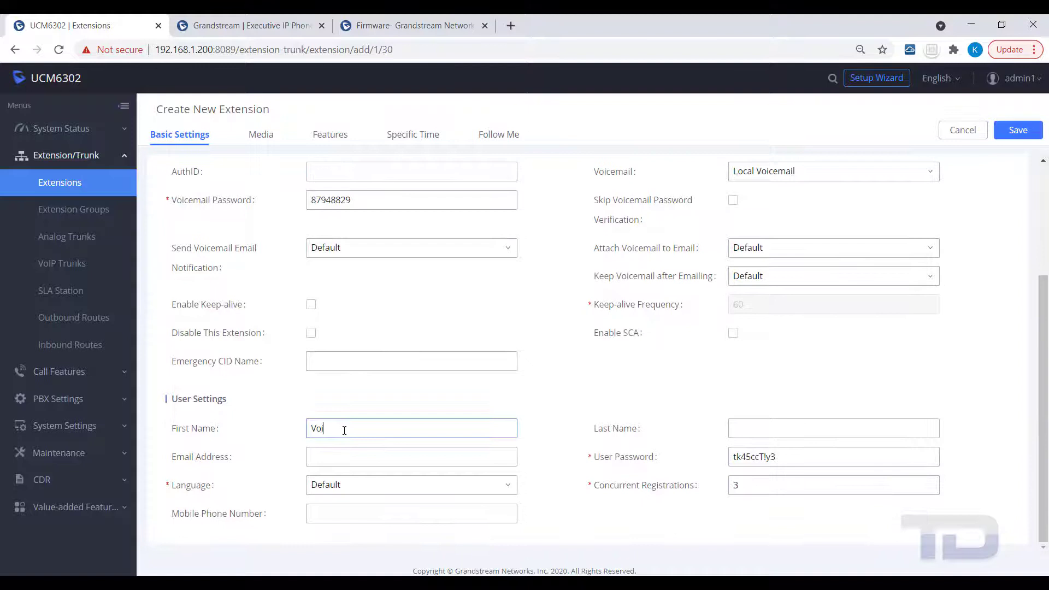
{"action": "type", "text": "c"}
{"action": "type", "text": "cess"}
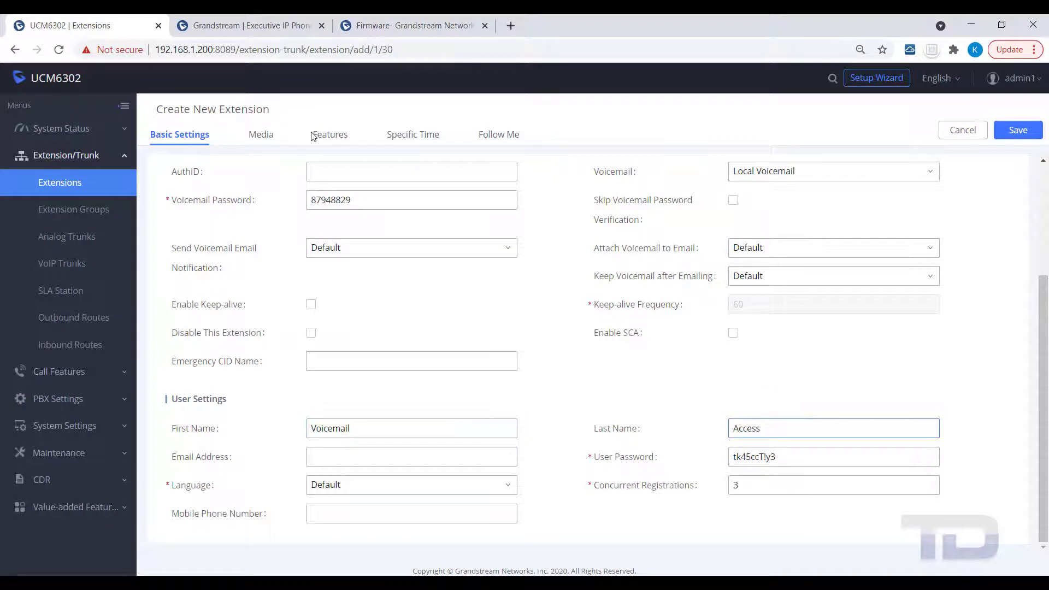
Set Call Forward Always to custom number *98, then save and apply extension 3000
{"action": "left_click", "coordinate": [327, 135]}
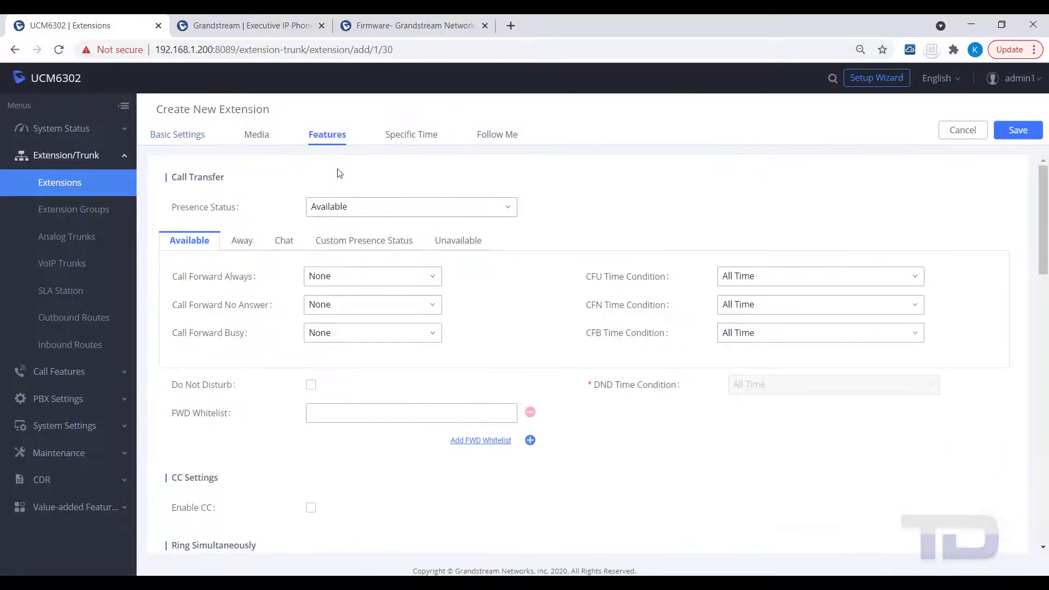
{"action": "left_click", "coordinate": [432, 277]}
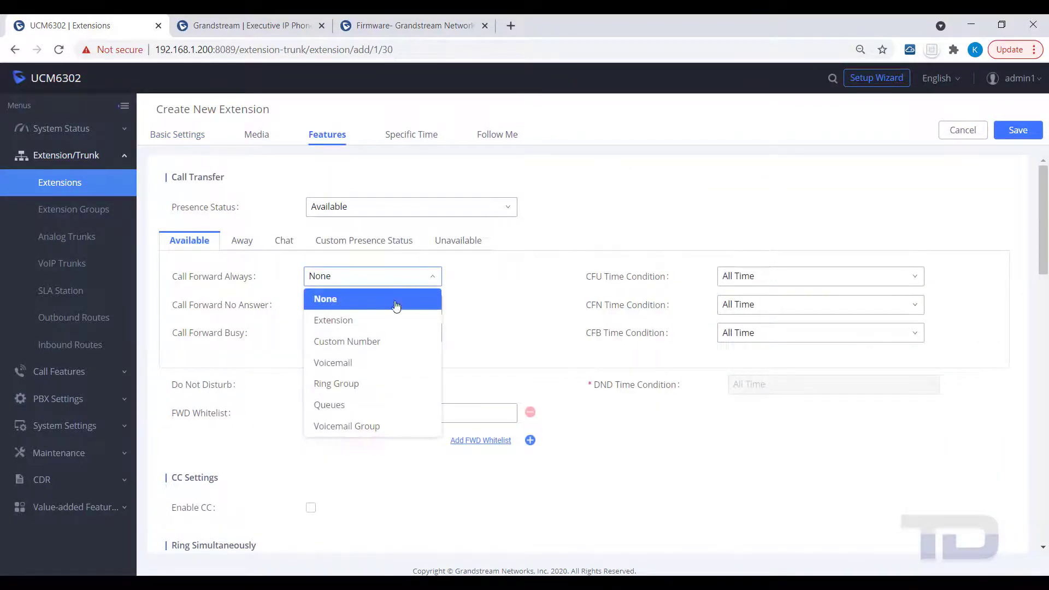
{"action": "left_click", "coordinate": [347, 341]}
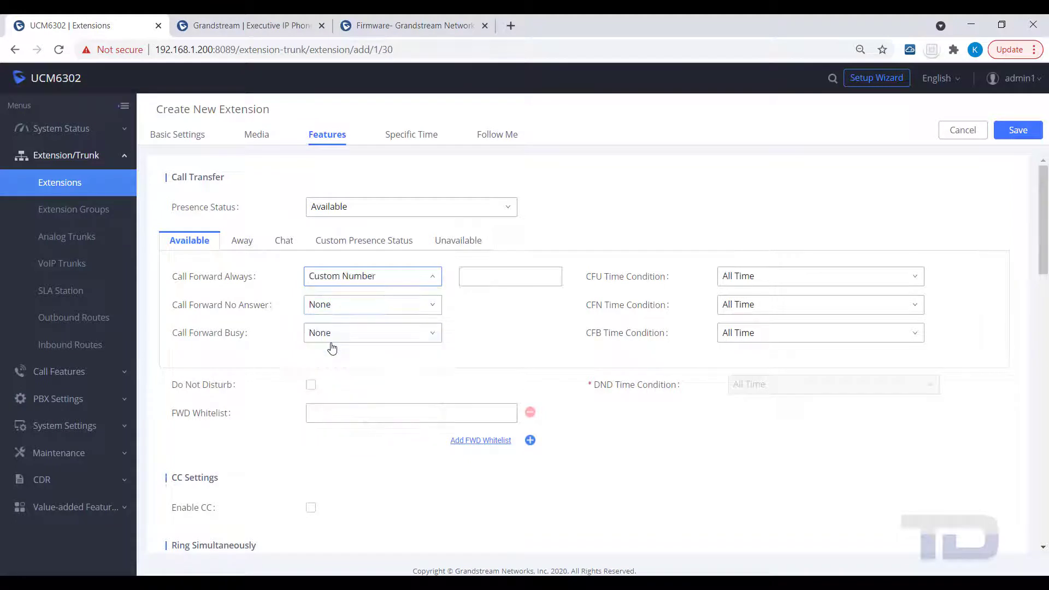
{"action": "left_click", "coordinate": [510, 276]}
{"action": "left_click", "coordinate": [471, 273]}
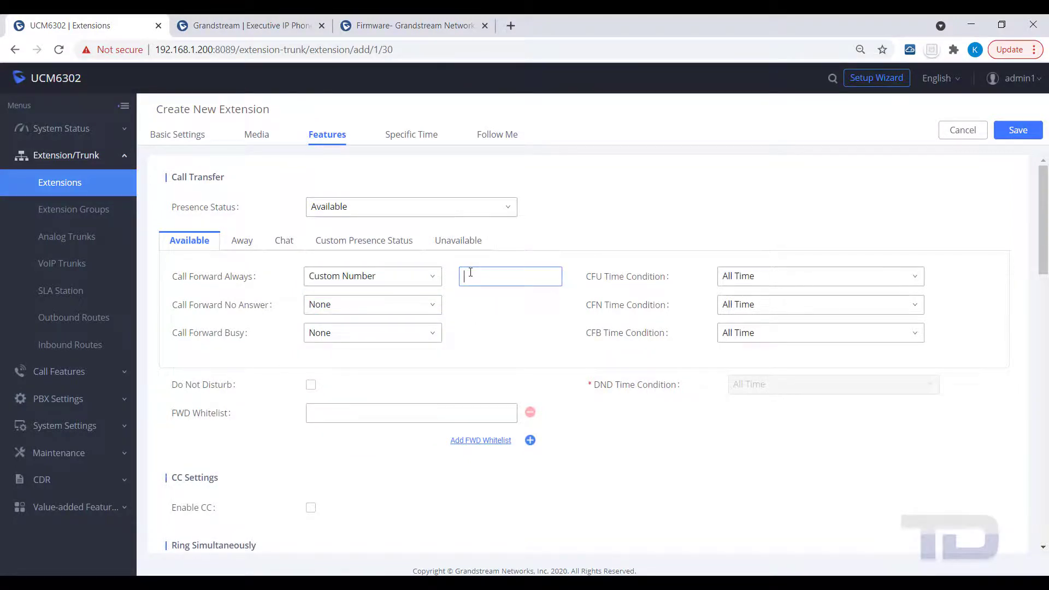
{"action": "type", "text": "*98"}
{"action": "left_click", "coordinate": [1013, 132]}
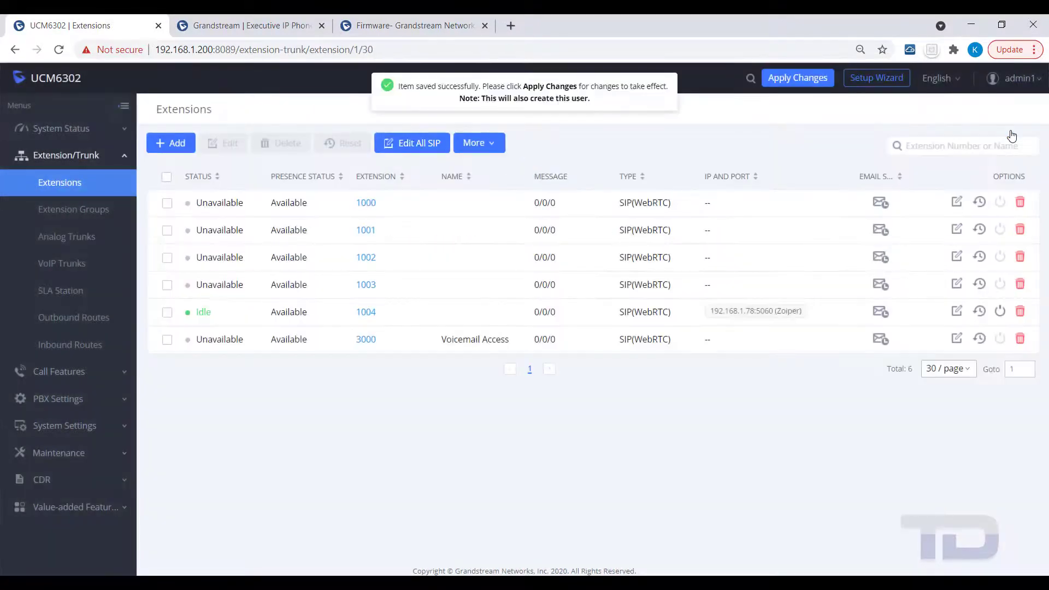
{"action": "left_click", "coordinate": [775, 84]}
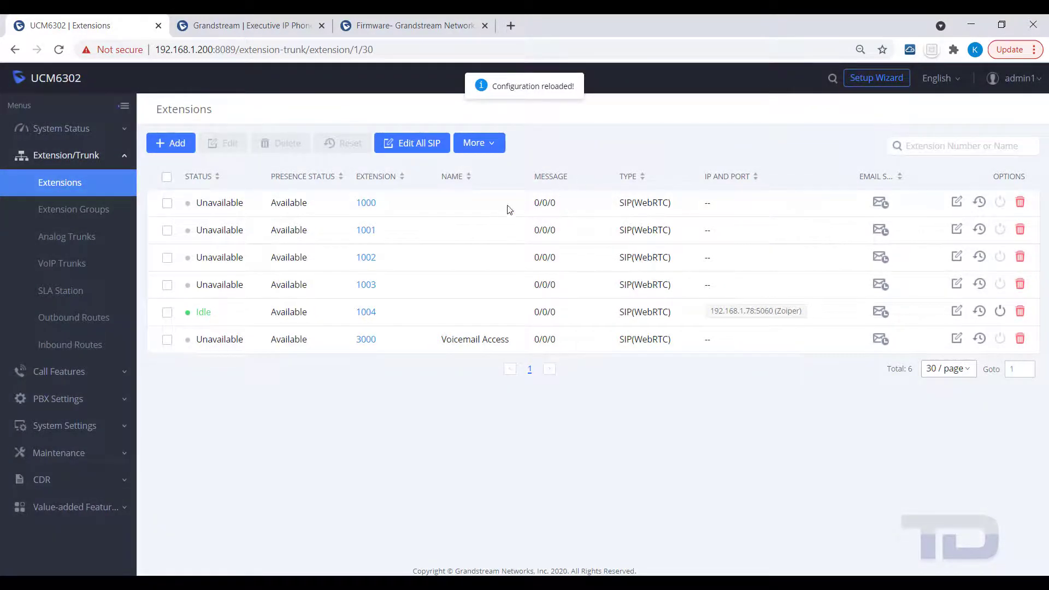
{"action": "left_click", "coordinate": [60, 372]}
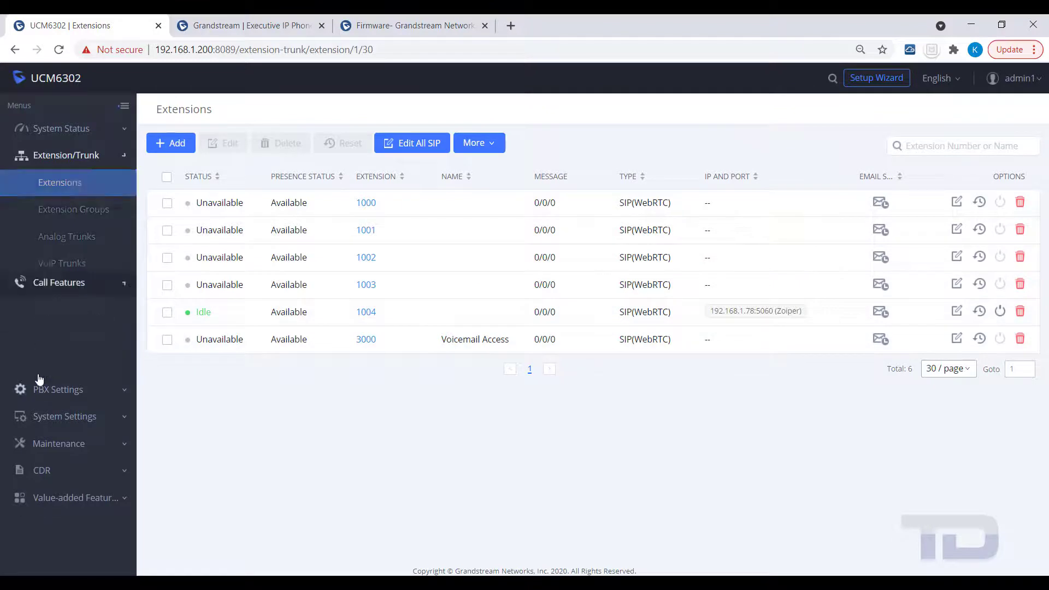
Set Main IVR key 8 to extension 3000 Voicemail Access, save and apply
{"action": "left_click", "coordinate": [44, 263]}
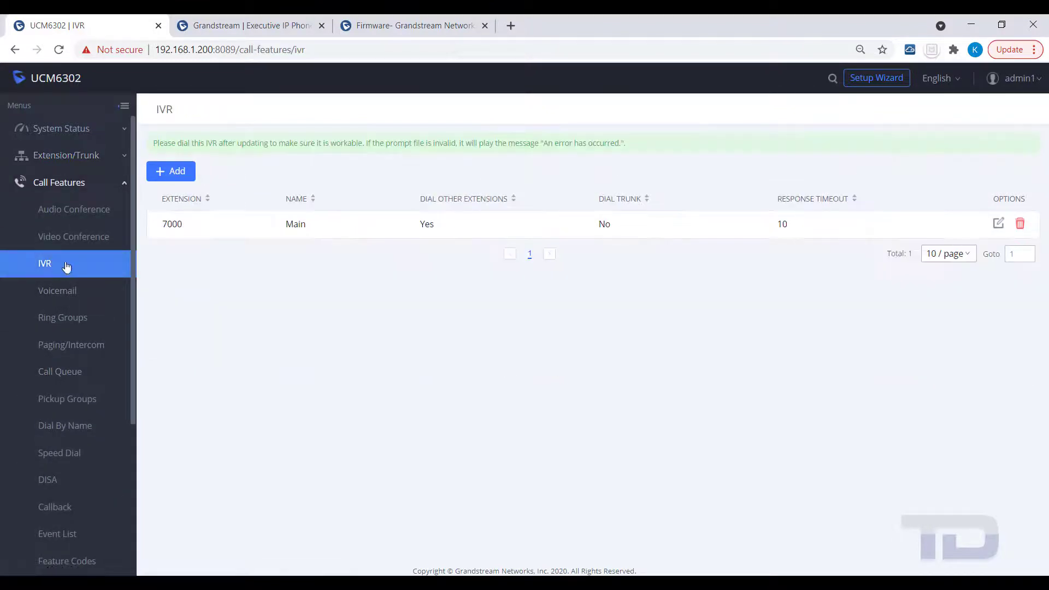
{"action": "left_click", "coordinate": [998, 224]}
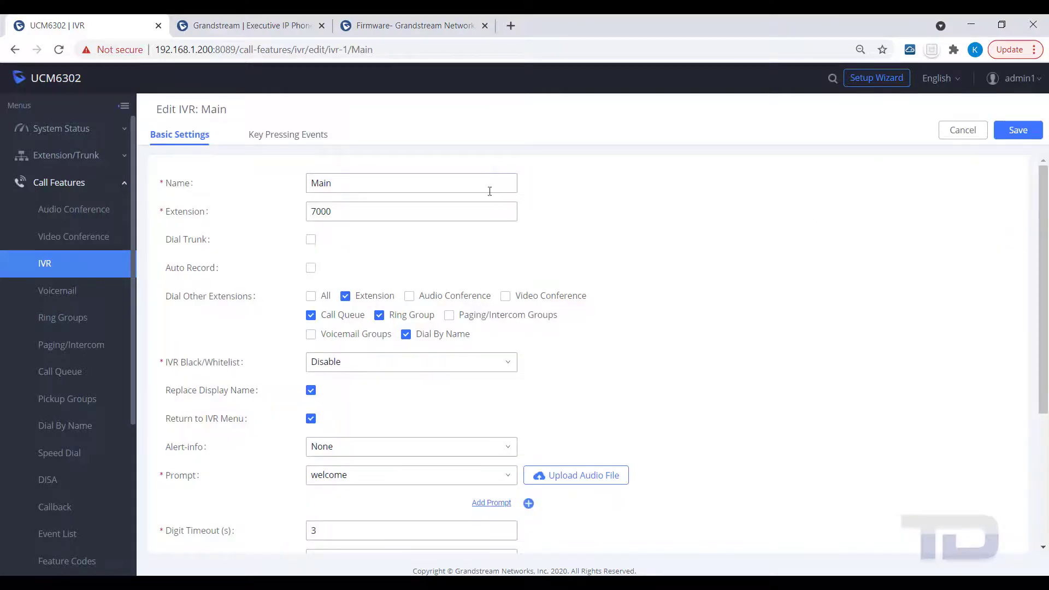
{"action": "left_click", "coordinate": [291, 135]}
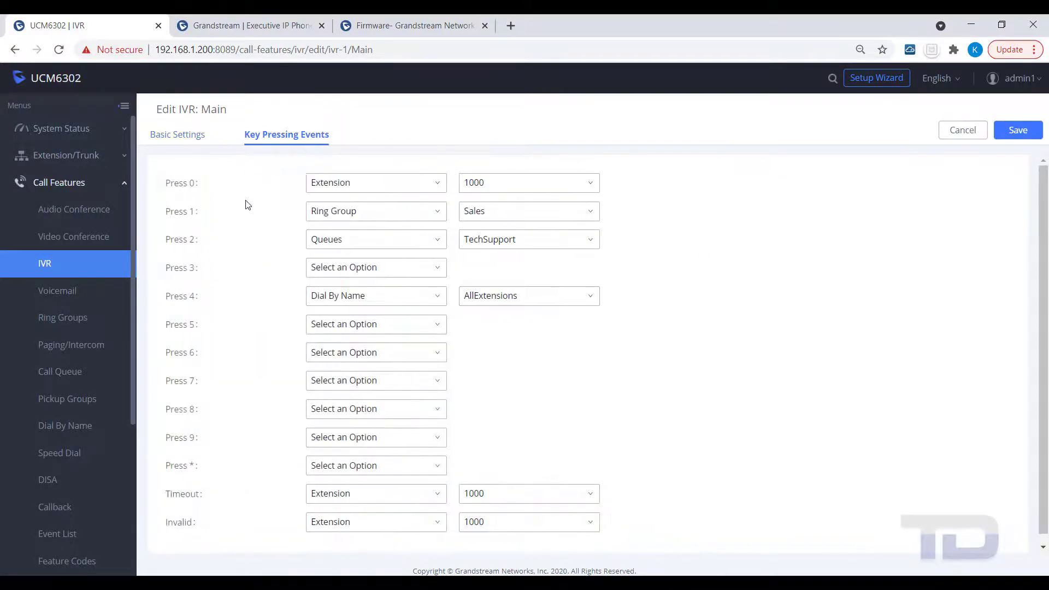
{"action": "left_click", "coordinate": [439, 410]}
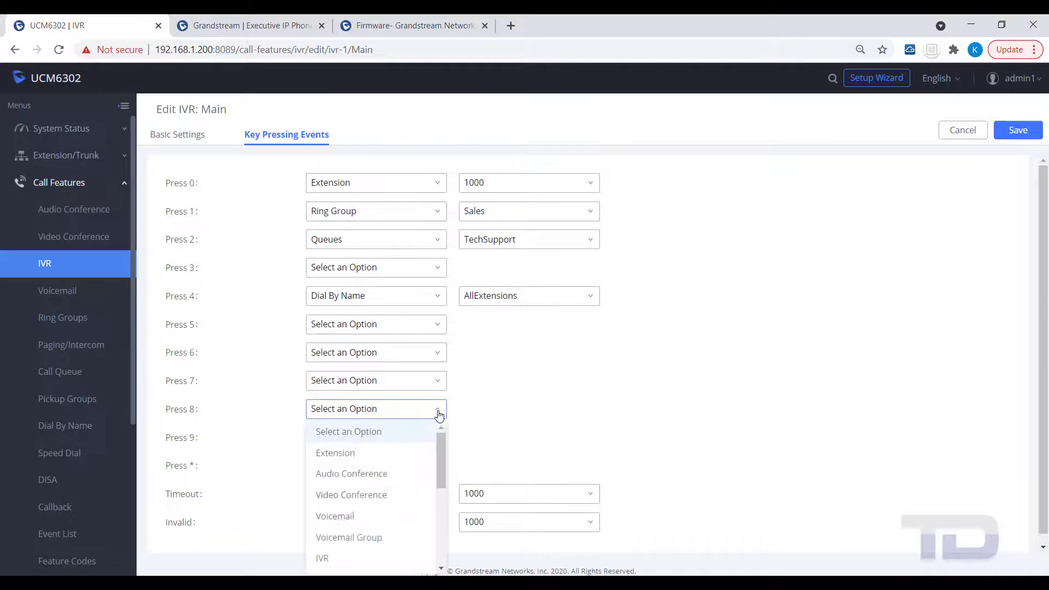
{"action": "left_click", "coordinate": [377, 453]}
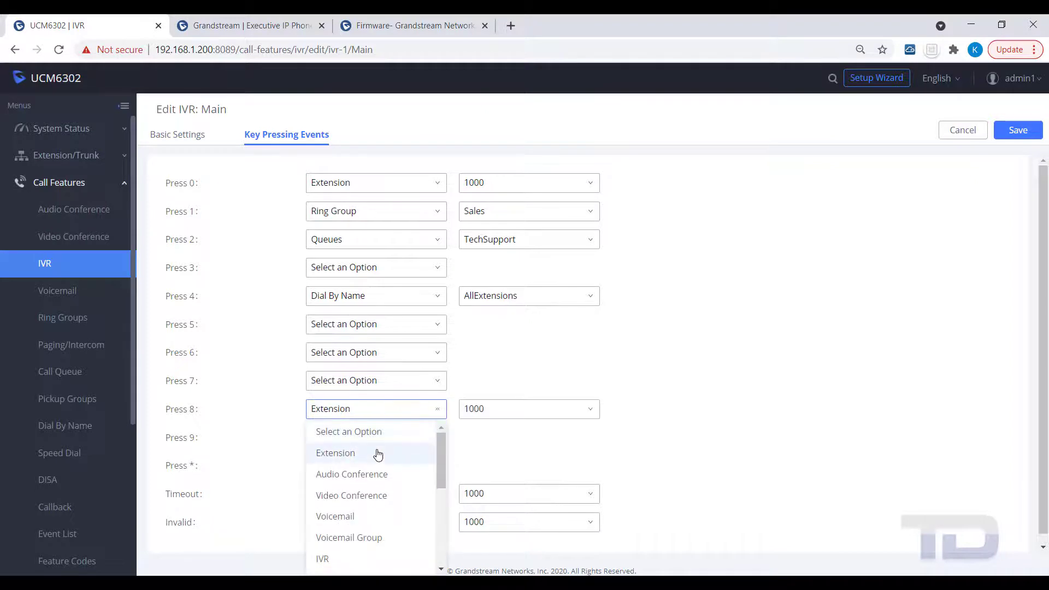
{"action": "left_click", "coordinate": [590, 409]}
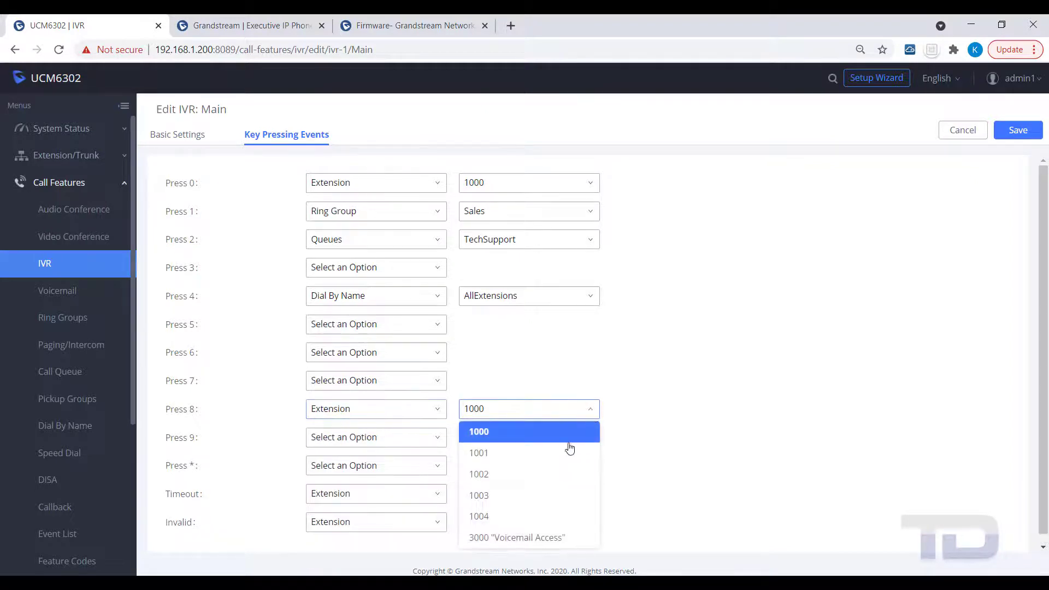
{"action": "left_click", "coordinate": [539, 539]}
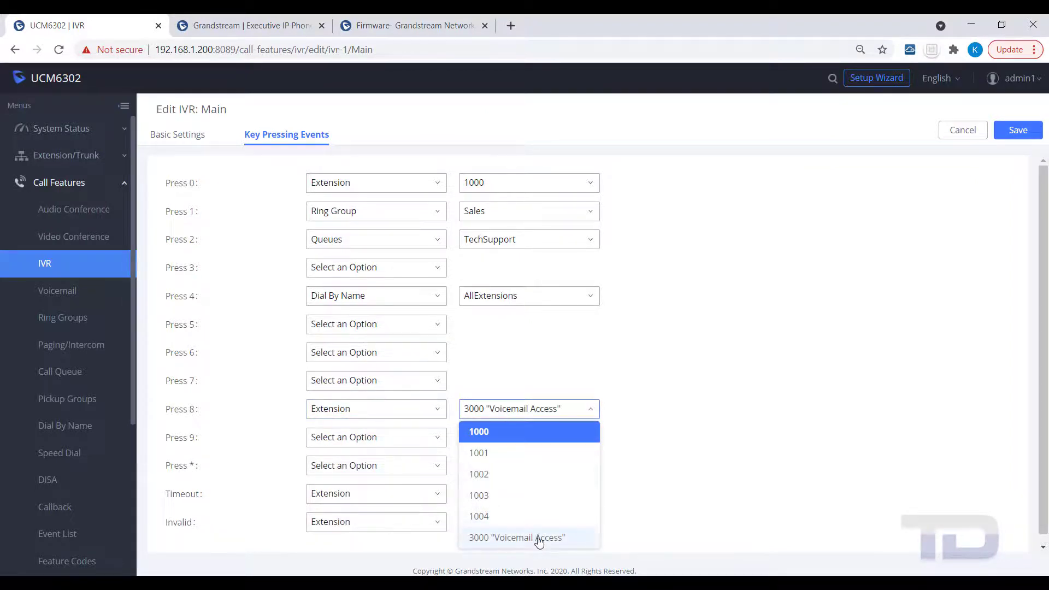
{"action": "left_click", "coordinate": [1019, 130]}
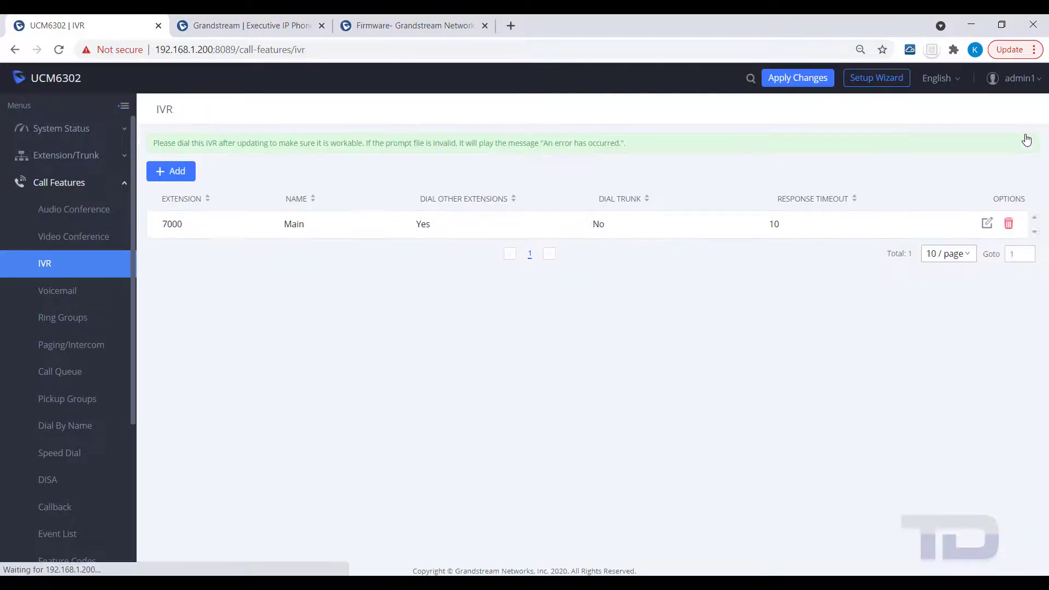
{"action": "left_click", "coordinate": [798, 79]}
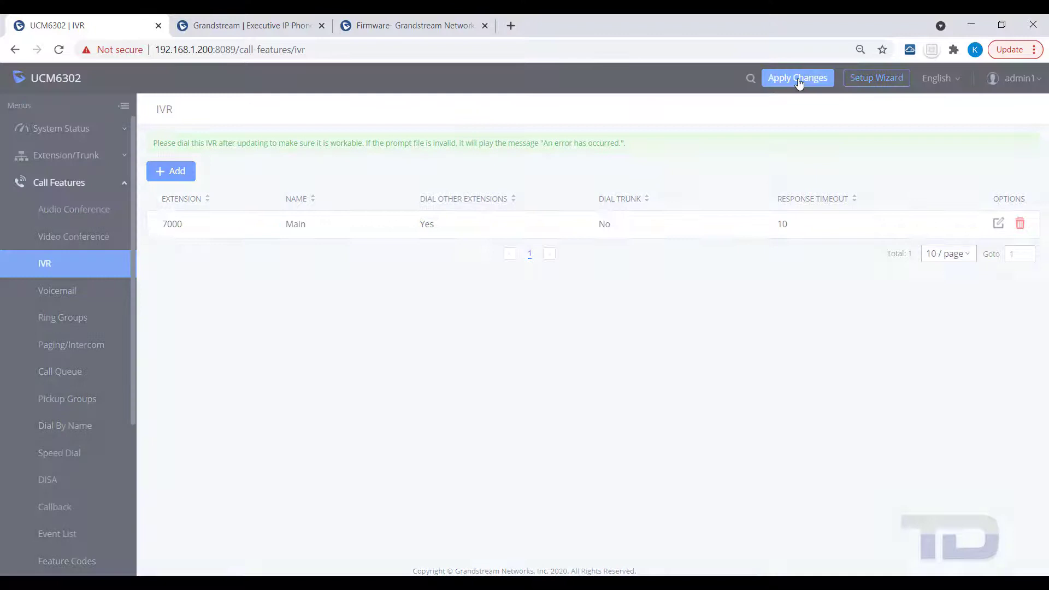
{"action": "key", "text": "alt+Tab"}
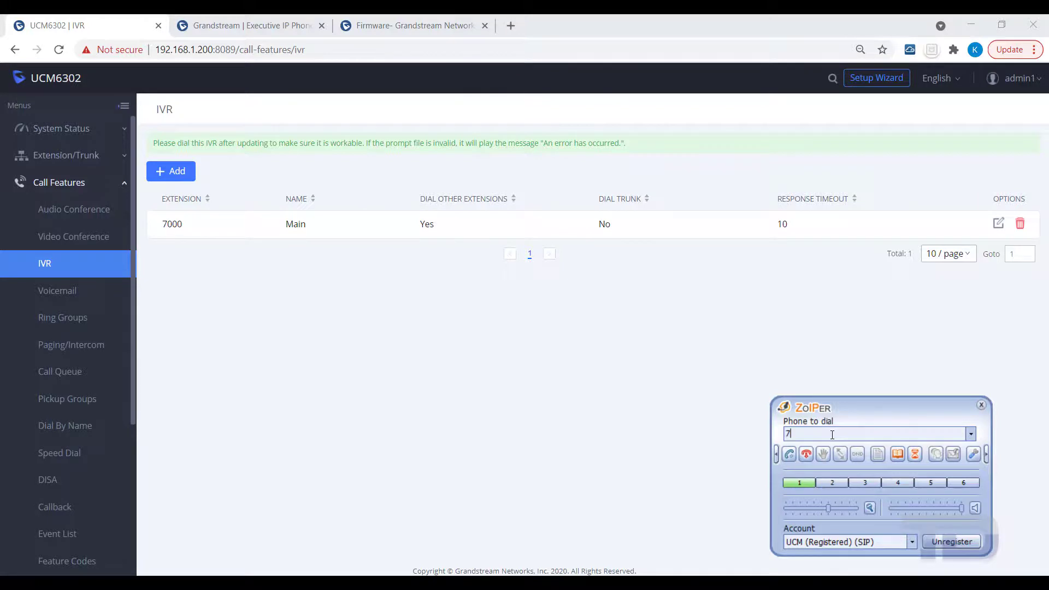
{"action": "type", "text": "000"}
Place the Zoiper call to 7000, check Active Calls, then send digit 8 to route to *98
{"action": "key", "text": "Return"}
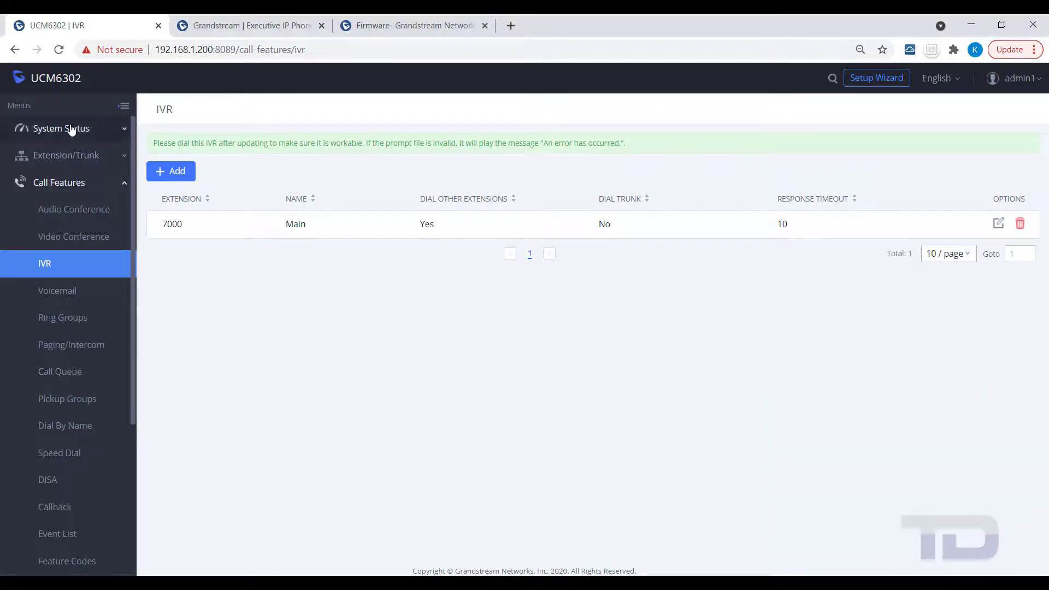
{"action": "left_click", "coordinate": [61, 128]}
{"action": "left_click", "coordinate": [37, 216]}
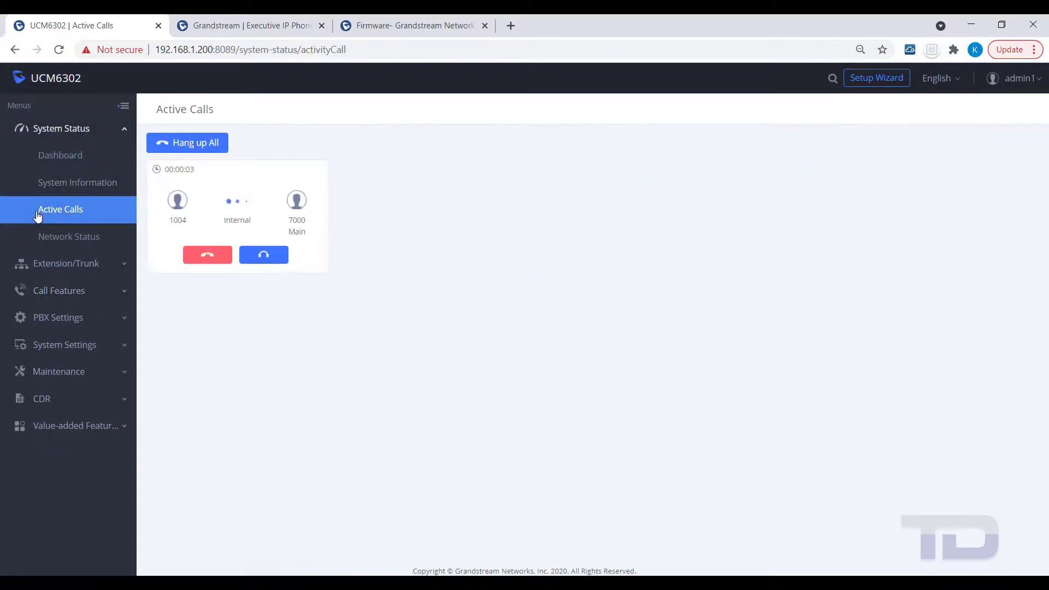
{"action": "key", "text": "alt+Tab"}
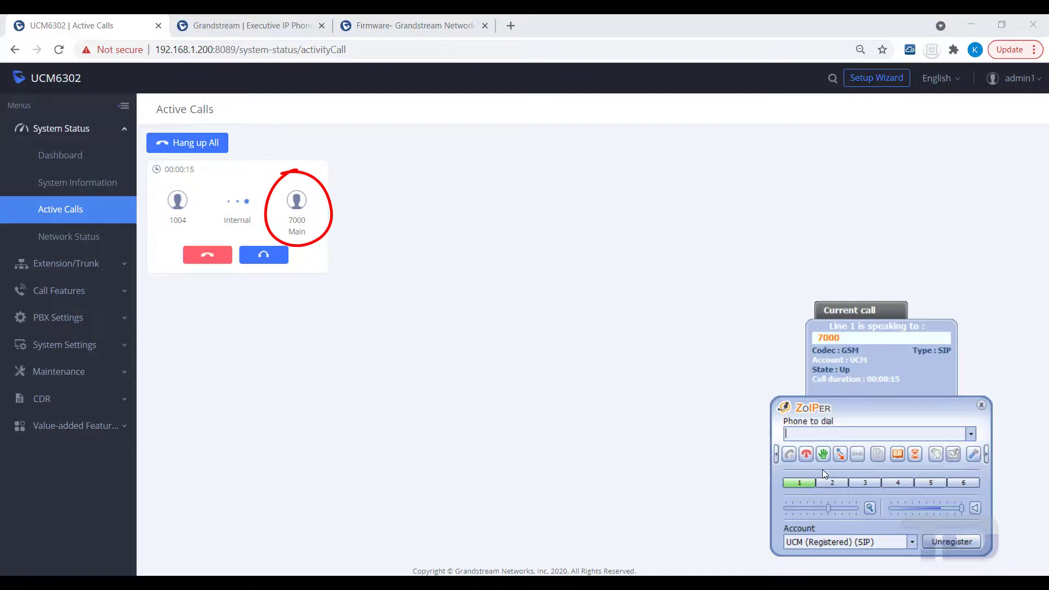
{"action": "left_click", "coordinate": [802, 435]}
{"action": "type", "text": "8"}
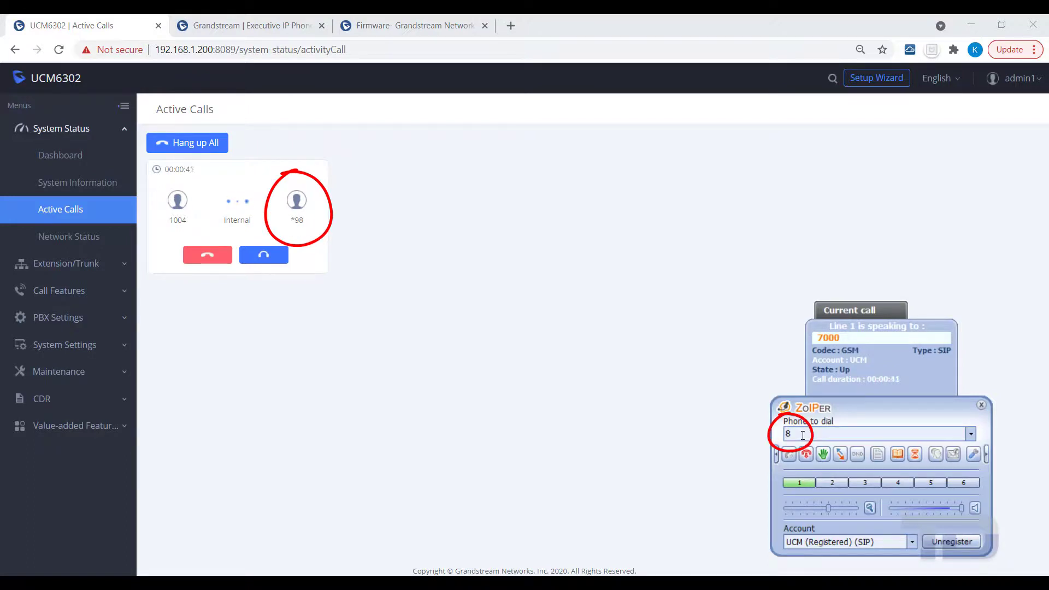